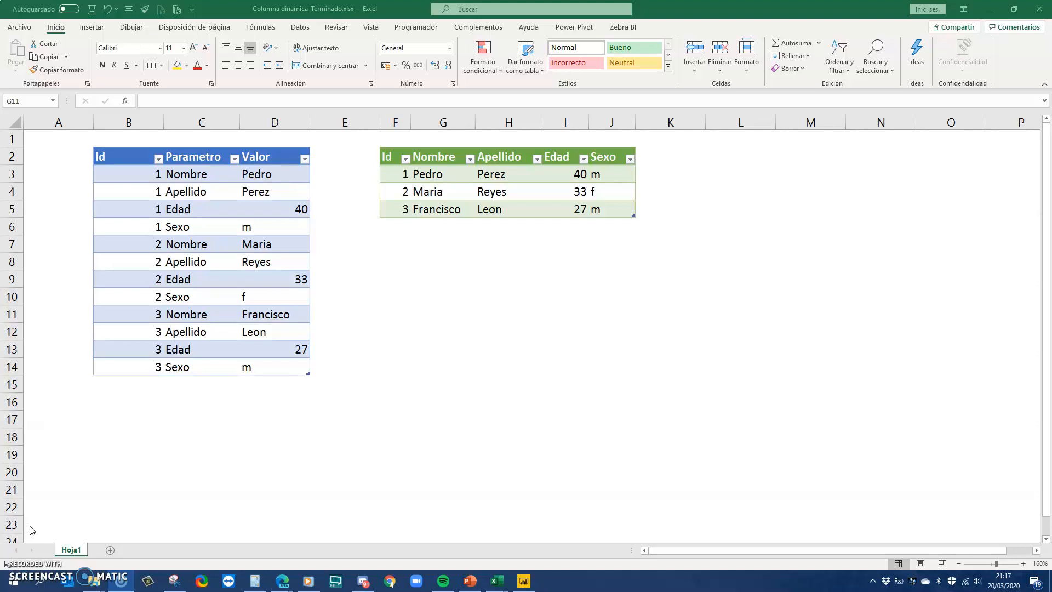
- Examine the Id and Parametro columns of the blue source table, focusing on the rows with Id 1
{"action": "left_click", "coordinate": [162, 248]}
{"action": "left_click", "coordinate": [174, 244]}
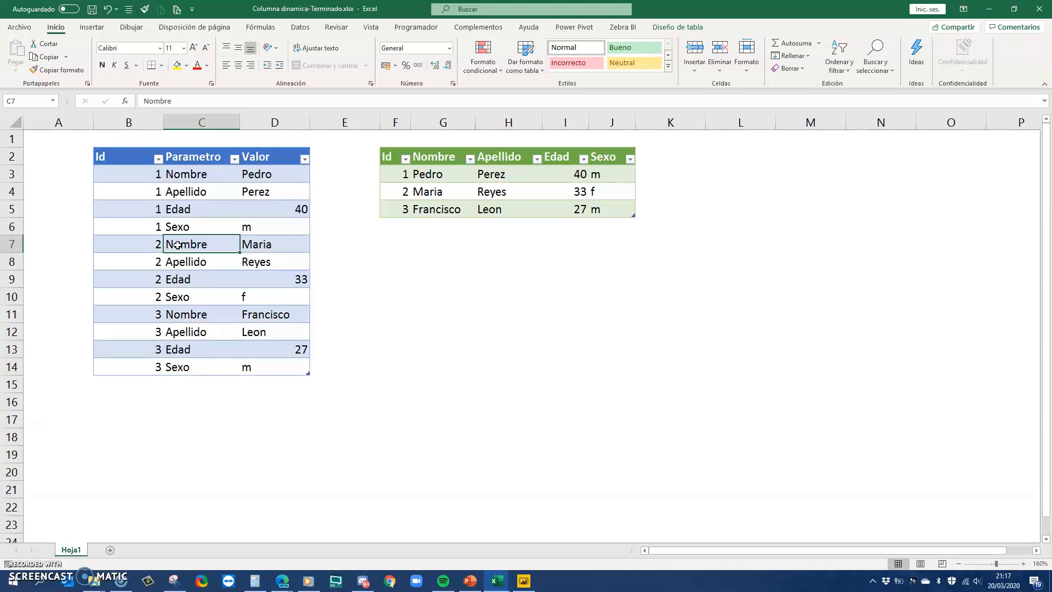
{"action": "left_click", "coordinate": [133, 156]}
{"action": "left_click", "coordinate": [136, 175]}
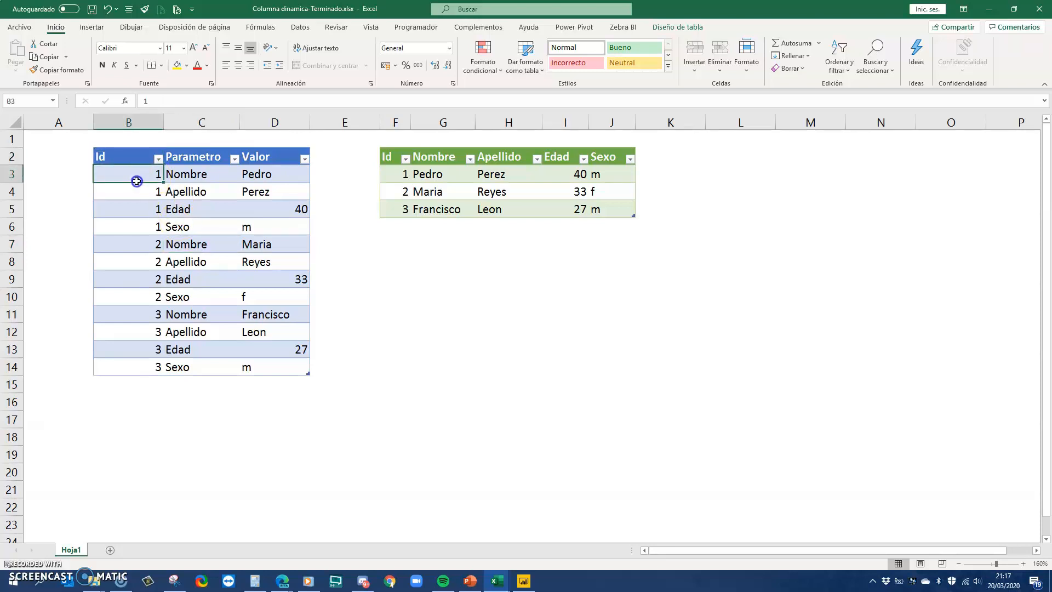
{"action": "left_click_drag", "start_coordinate": [137, 181], "coordinate": [137, 229]}
{"action": "left_click", "coordinate": [203, 158]}
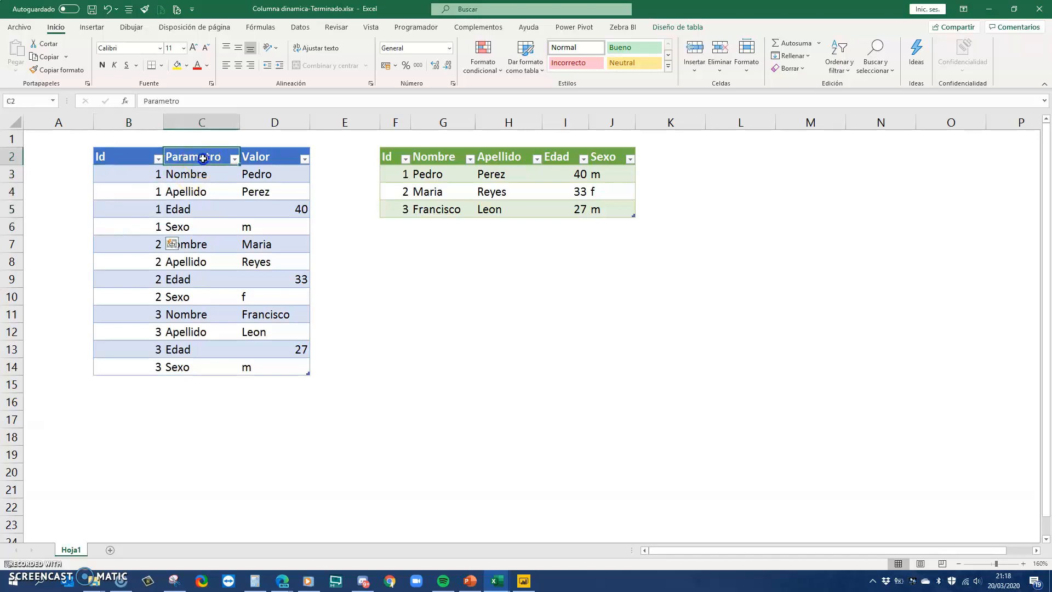
{"action": "left_click", "coordinate": [204, 173]}
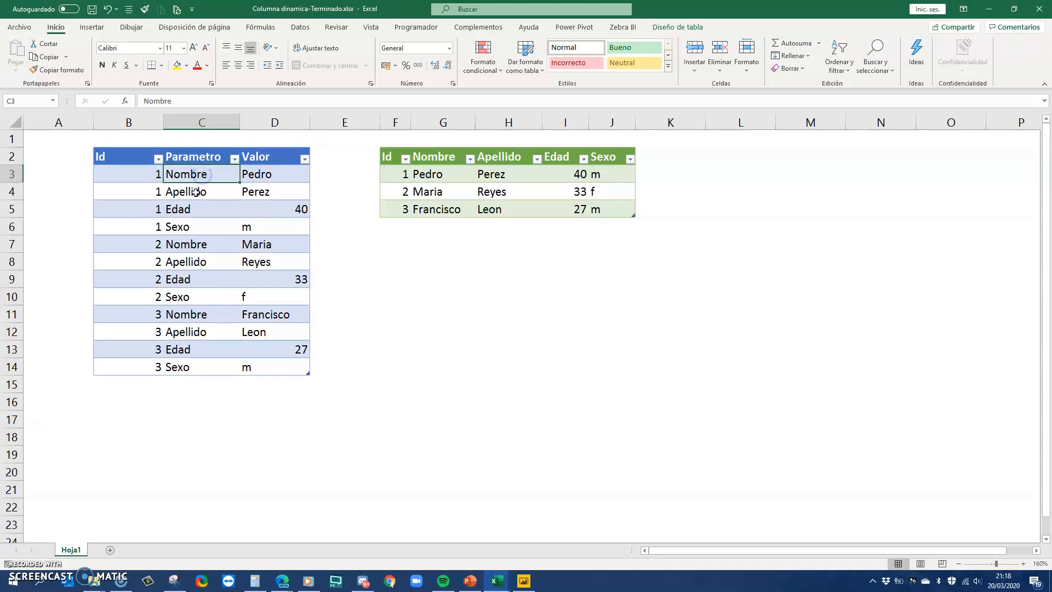
{"action": "left_click", "coordinate": [196, 192]}
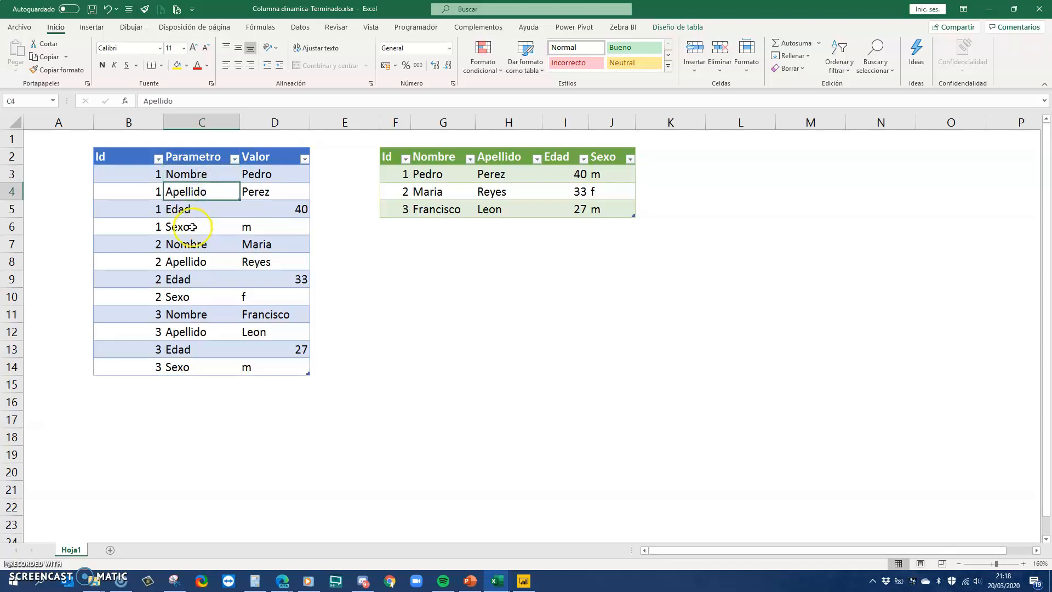
- Examine how the Parametro entries pair with the Valor entries and repeat for each Id in the source table
{"action": "left_click", "coordinate": [258, 159]}
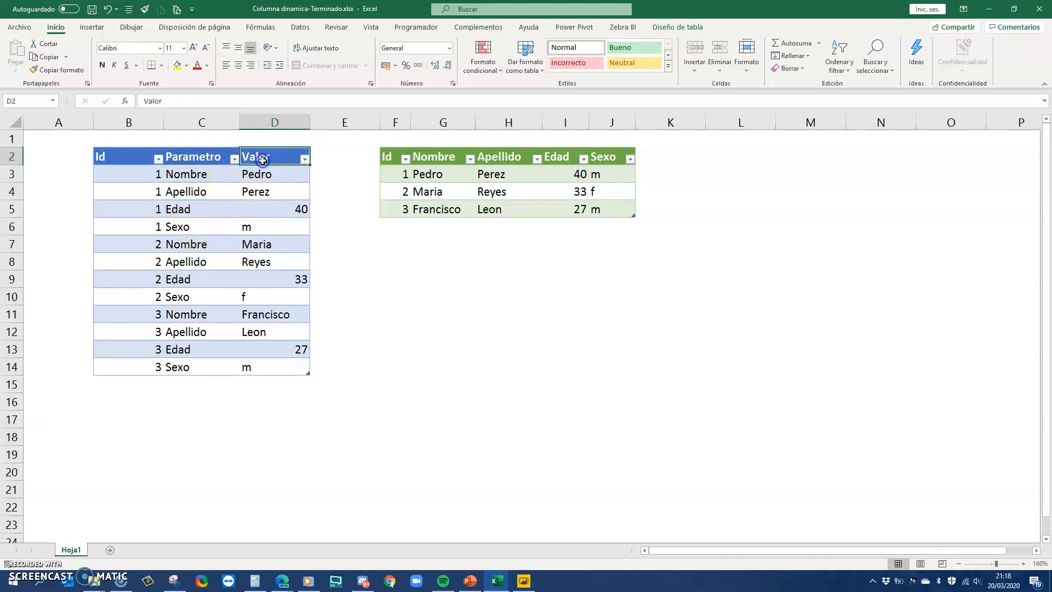
{"action": "left_click", "coordinate": [218, 177]}
{"action": "left_click", "coordinate": [249, 174]}
{"action": "left_click", "coordinate": [219, 193]}
{"action": "left_click", "coordinate": [249, 192]}
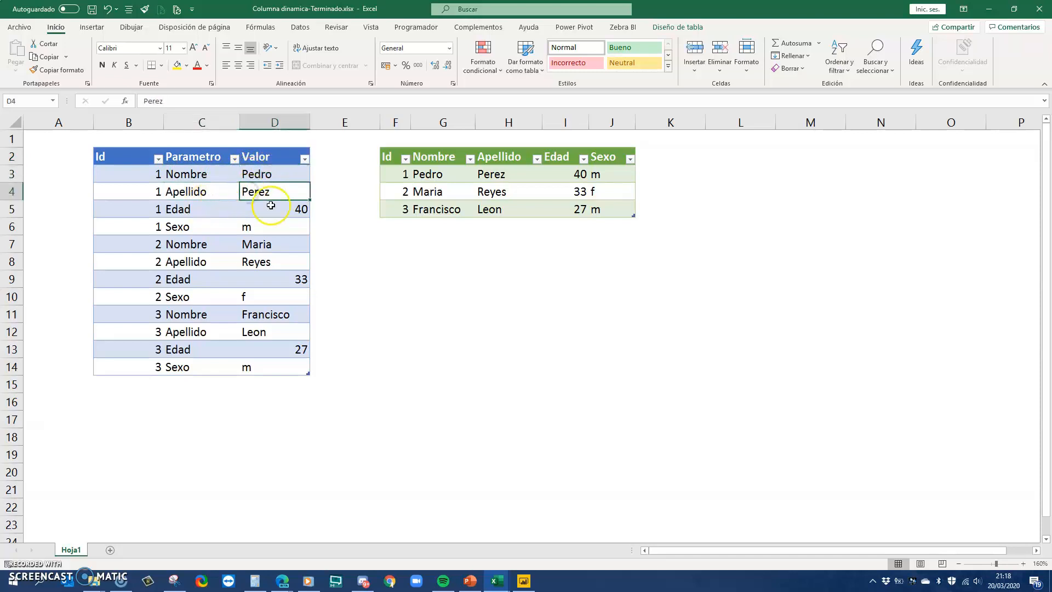
{"action": "left_click", "coordinate": [243, 225]}
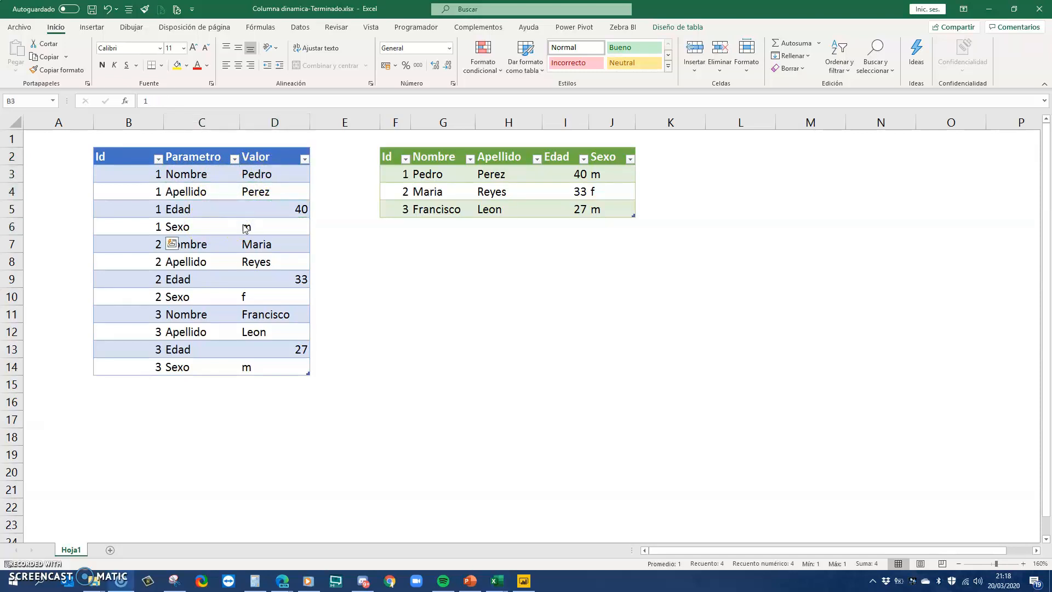
{"action": "left_click", "coordinate": [219, 246]}
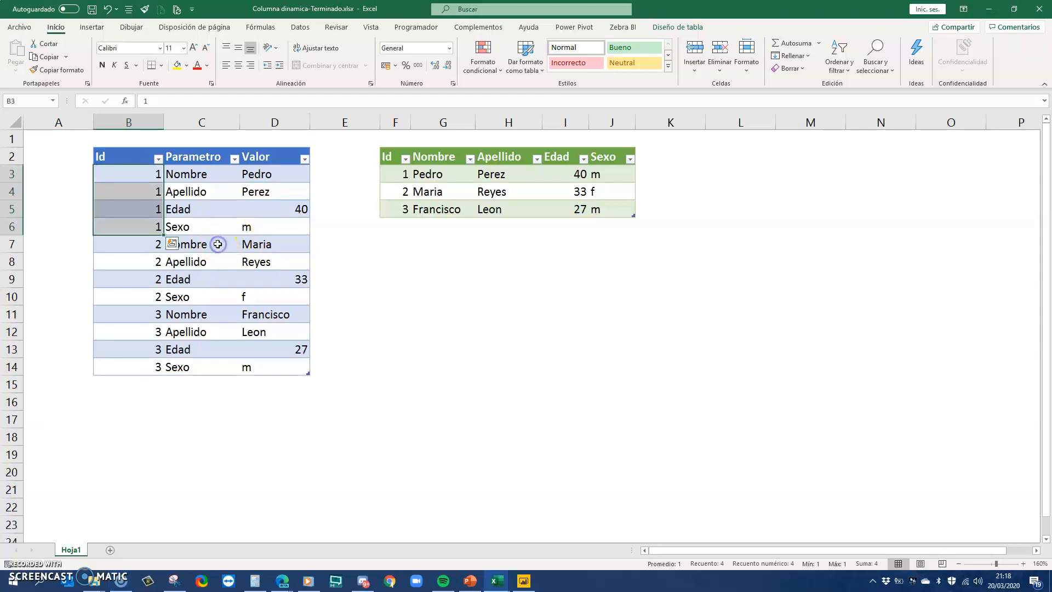
{"action": "left_click", "coordinate": [218, 243]}
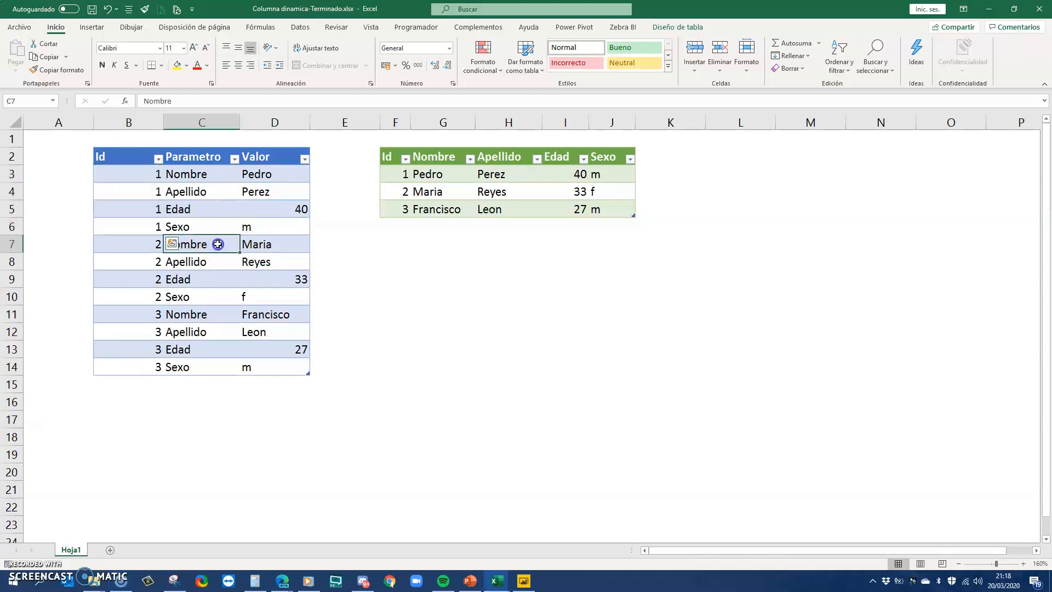
{"action": "left_click", "coordinate": [198, 243]}
{"action": "left_click_drag", "start_coordinate": [200, 242], "coordinate": [188, 363]}
{"action": "key", "text": "ctrl+v"}
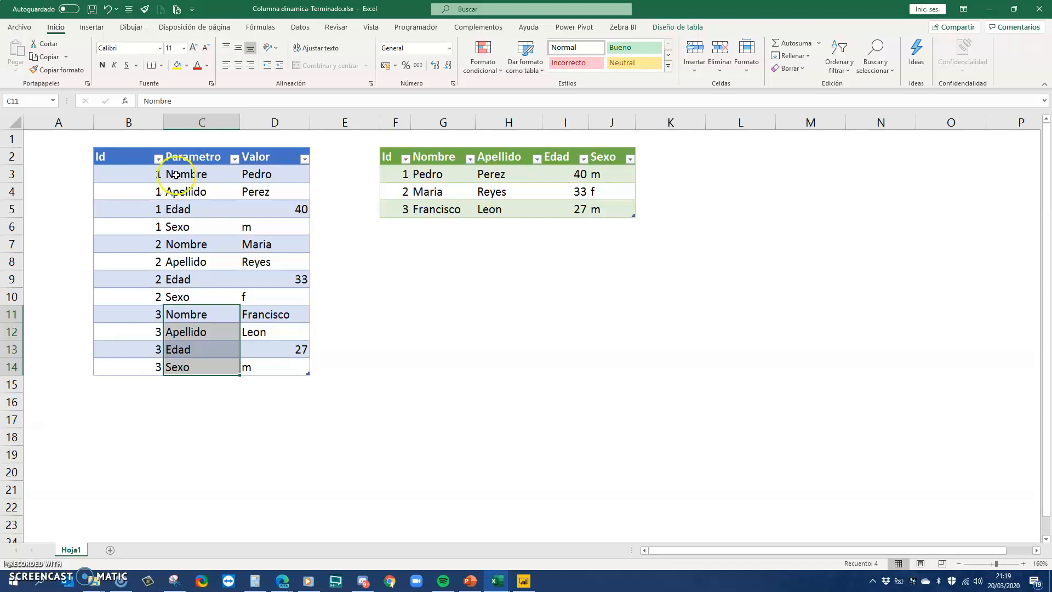
{"action": "left_click_drag", "start_coordinate": [146, 174], "coordinate": [150, 359]}
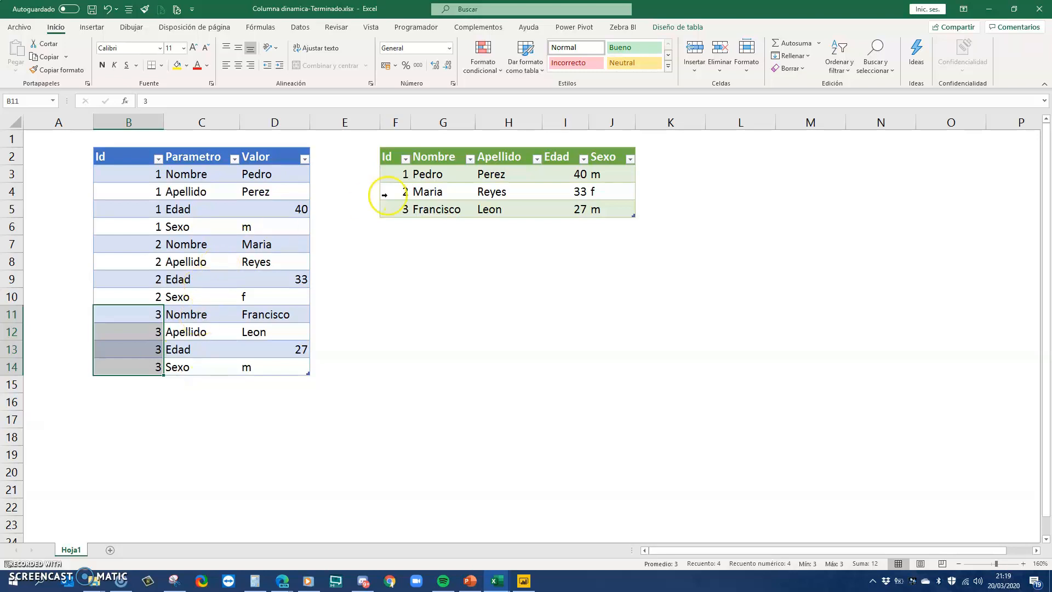
- Examine the green result table, its Id column and its Nombre, Apellido, Edad and Sexo headers
{"action": "left_click_drag", "start_coordinate": [390, 157], "coordinate": [619, 209]}
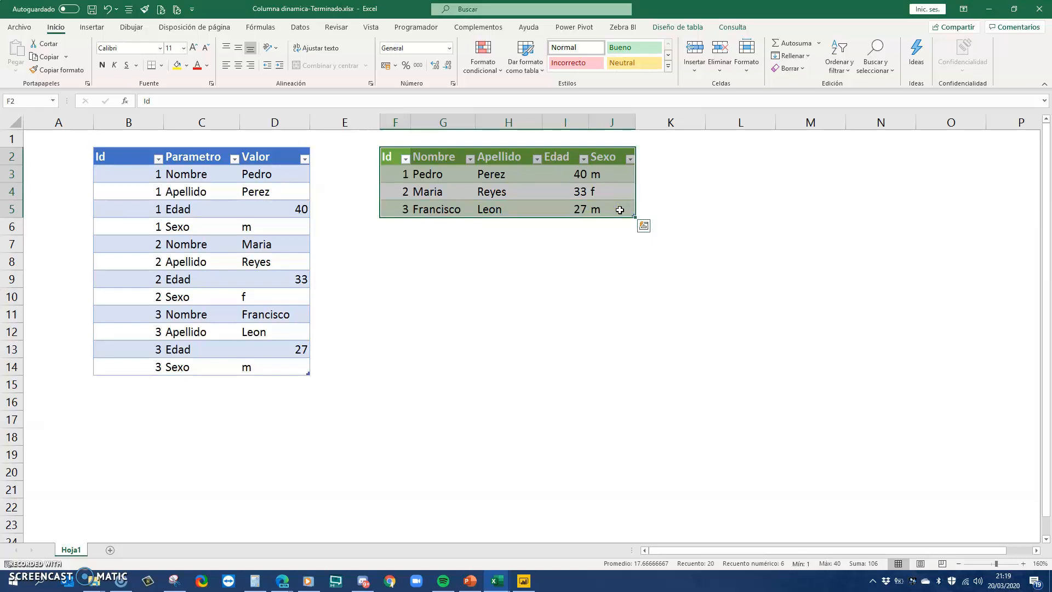
{"action": "left_click_drag", "start_coordinate": [391, 159], "coordinate": [398, 209]}
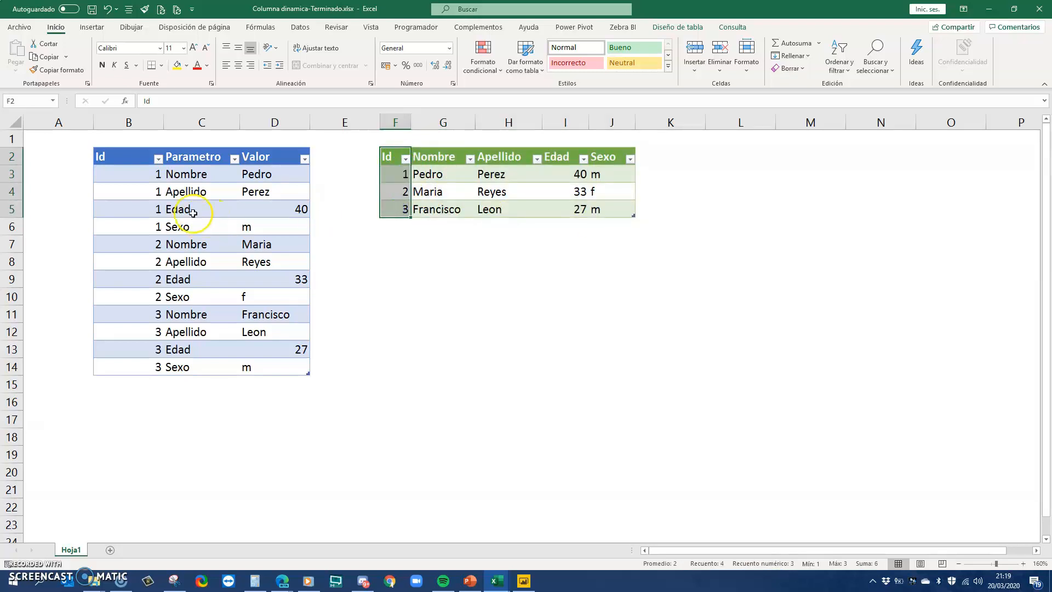
{"action": "left_click", "coordinate": [448, 159]}
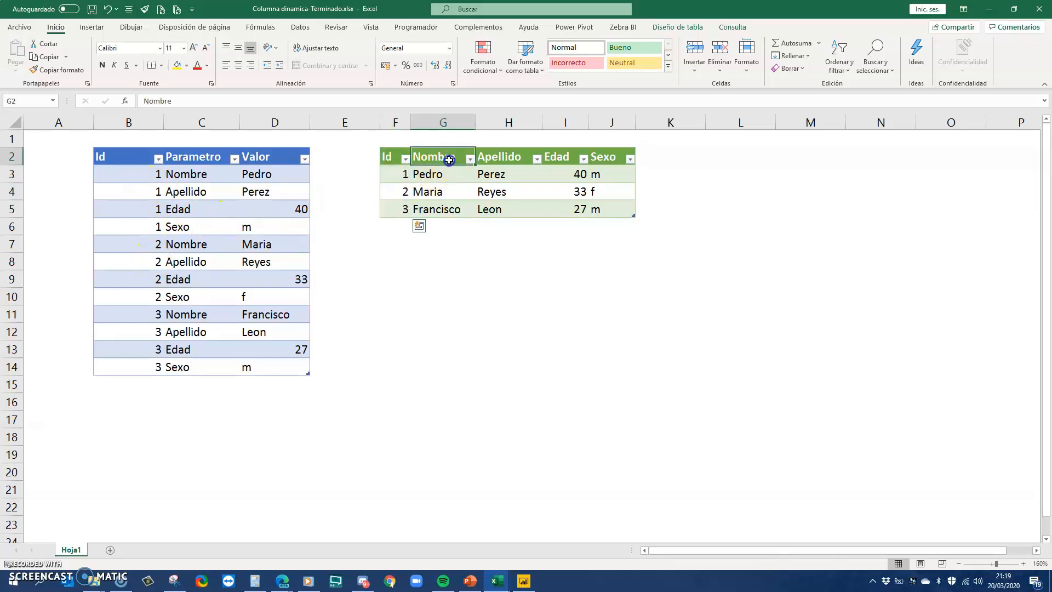
{"action": "left_click", "coordinate": [507, 159]}
{"action": "left_click", "coordinate": [559, 158]}
{"action": "left_click", "coordinate": [600, 157]}
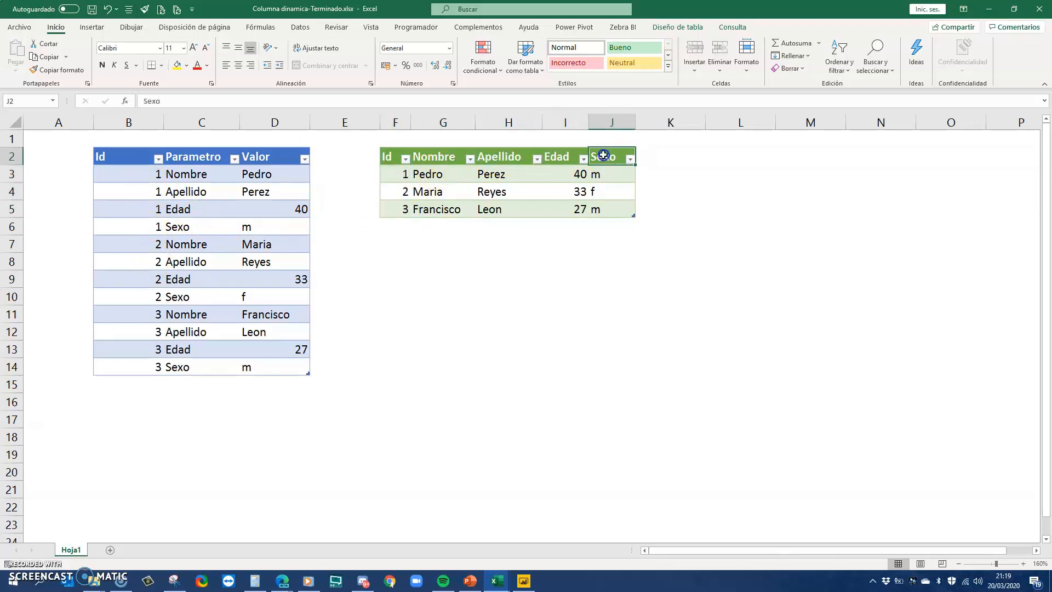
- Compare the source table's Parametro entries with the Nombre, Apellido, Edad and Sexo headers of the result table
{"action": "left_click_drag", "start_coordinate": [189, 160], "coordinate": [192, 363]}
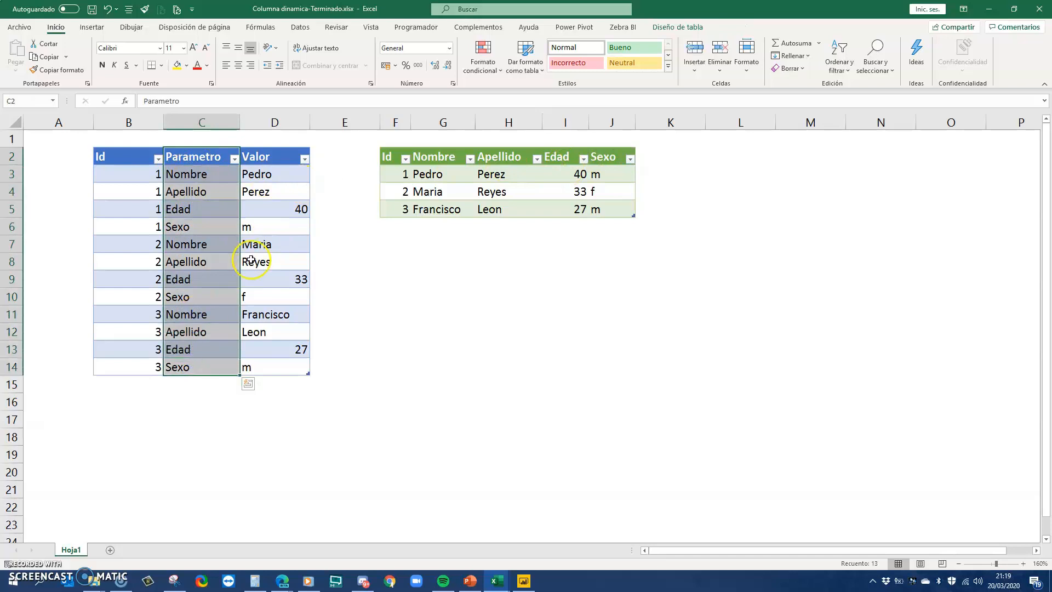
{"action": "left_click", "coordinate": [457, 150]}
{"action": "left_click_drag", "start_coordinate": [458, 155], "coordinate": [597, 157]}
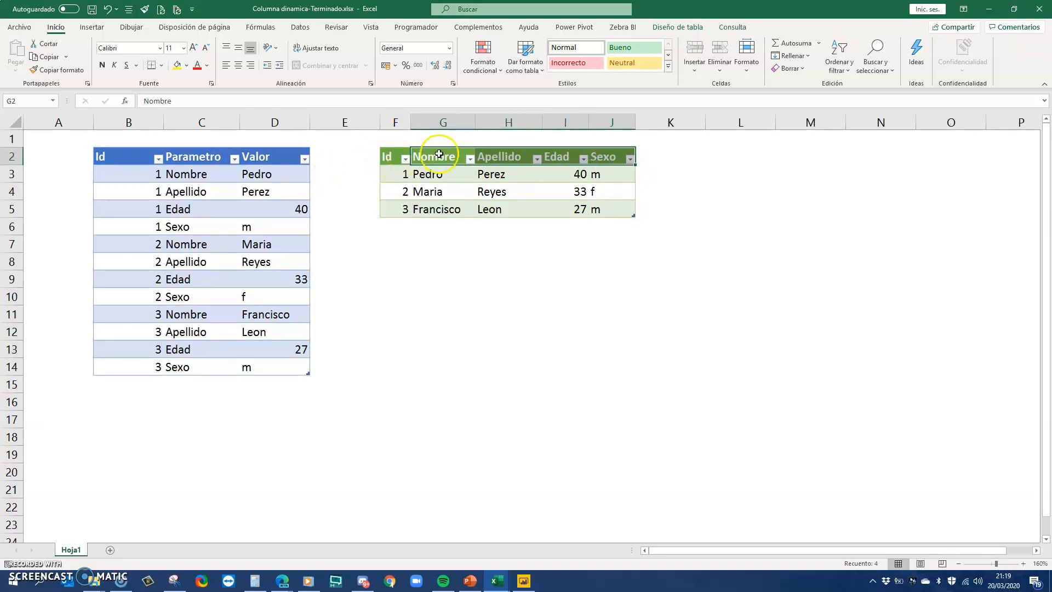
{"action": "left_click", "coordinate": [455, 154]}
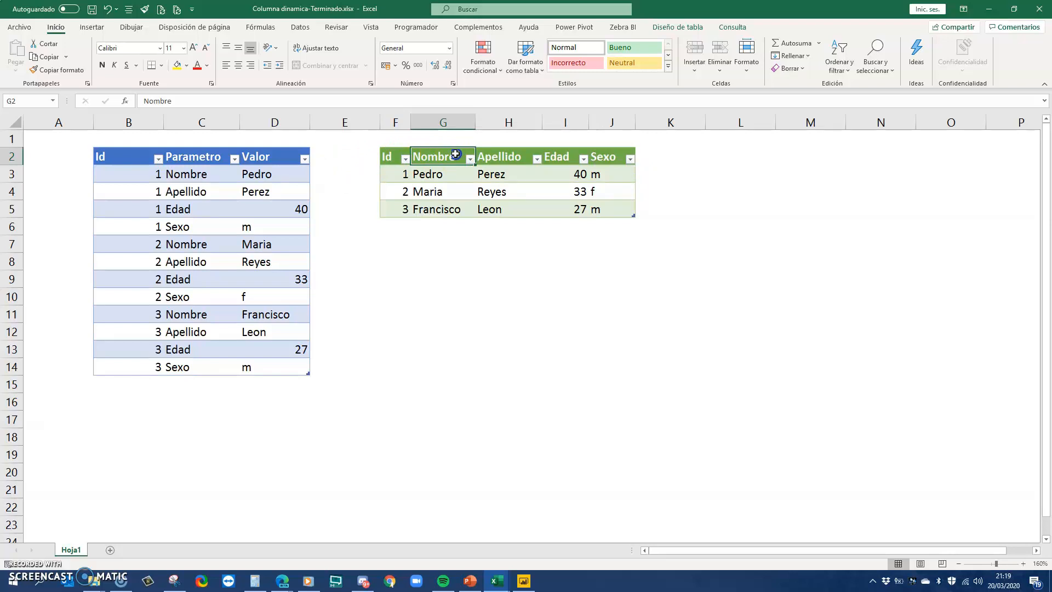
{"action": "left_click", "coordinate": [496, 149]}
{"action": "left_click", "coordinate": [555, 153]}
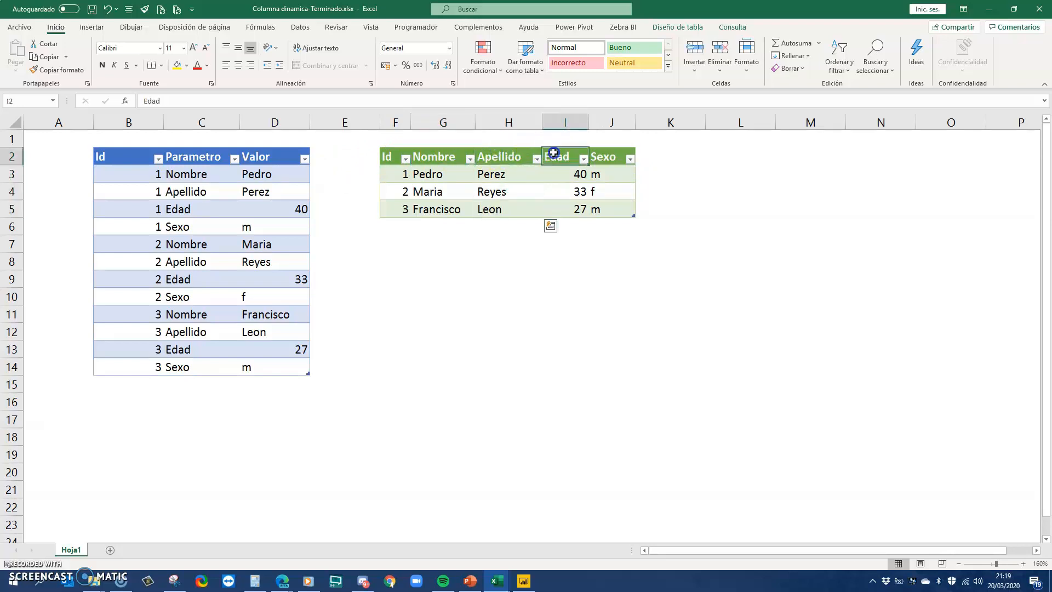
{"action": "left_click", "coordinate": [598, 157]}
{"action": "left_click_drag", "start_coordinate": [446, 157], "coordinate": [600, 156]}
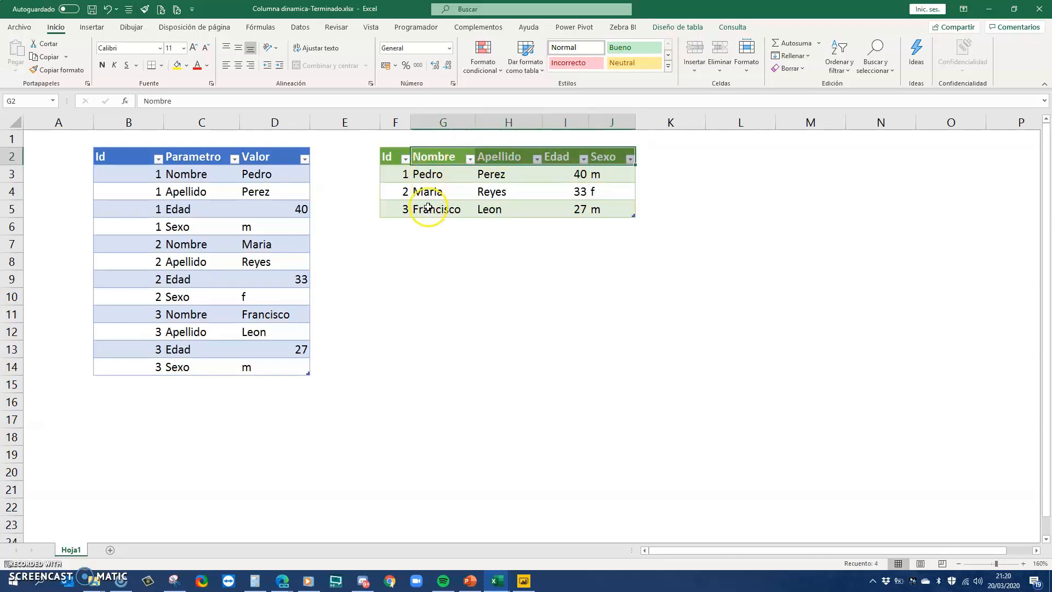
{"action": "left_click", "coordinate": [196, 168]}
{"action": "left_click_drag", "start_coordinate": [196, 168], "coordinate": [179, 365]}
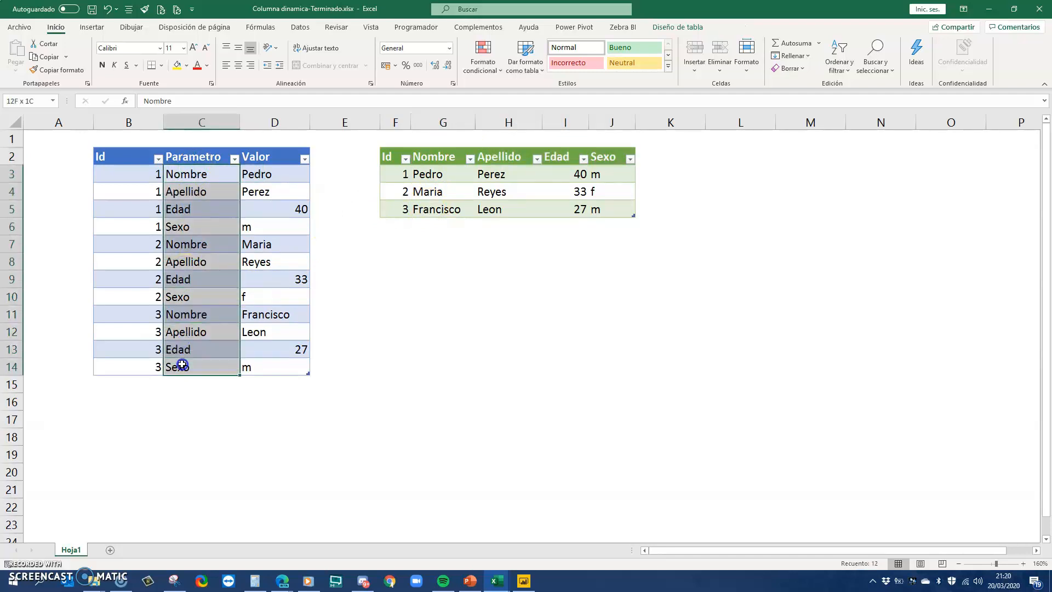
{"action": "left_click_drag", "start_coordinate": [434, 158], "coordinate": [605, 164]}
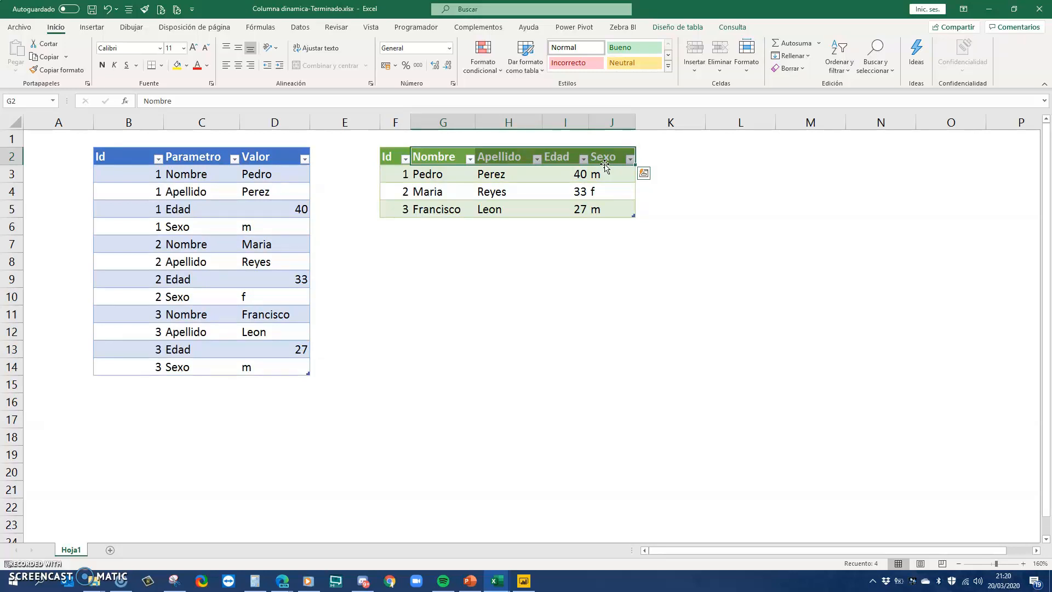
- Switch to the workbook Columna dinamica.xlsx and load its Id, Parametro and Valor table into the Power Query editor
{"action": "key", "text": "alt+Tab"}
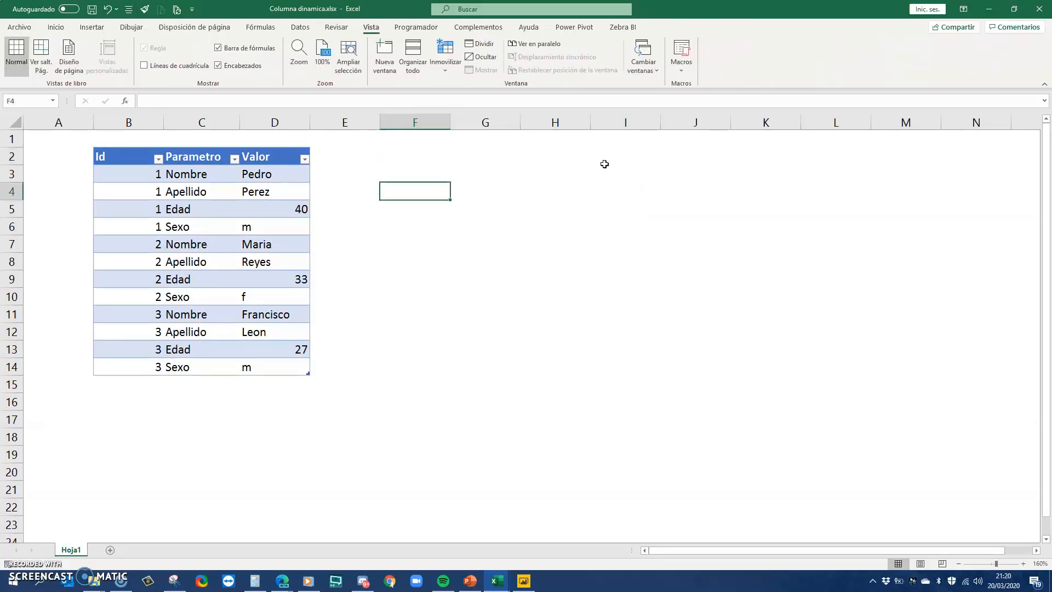
{"action": "left_click", "coordinate": [292, 220]}
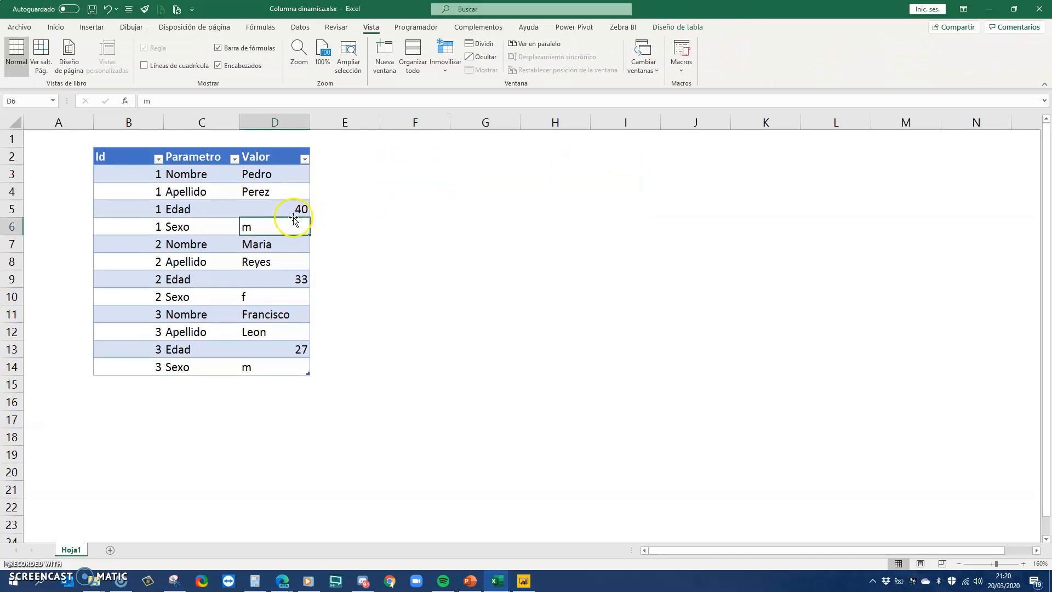
{"action": "left_click", "coordinate": [300, 27]}
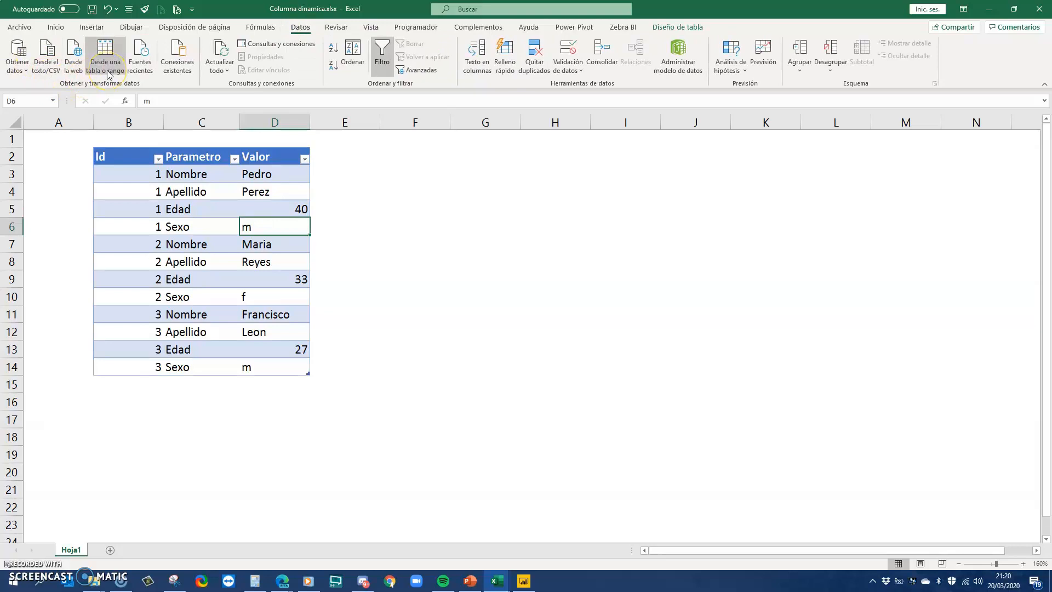
{"action": "left_click", "coordinate": [107, 71]}
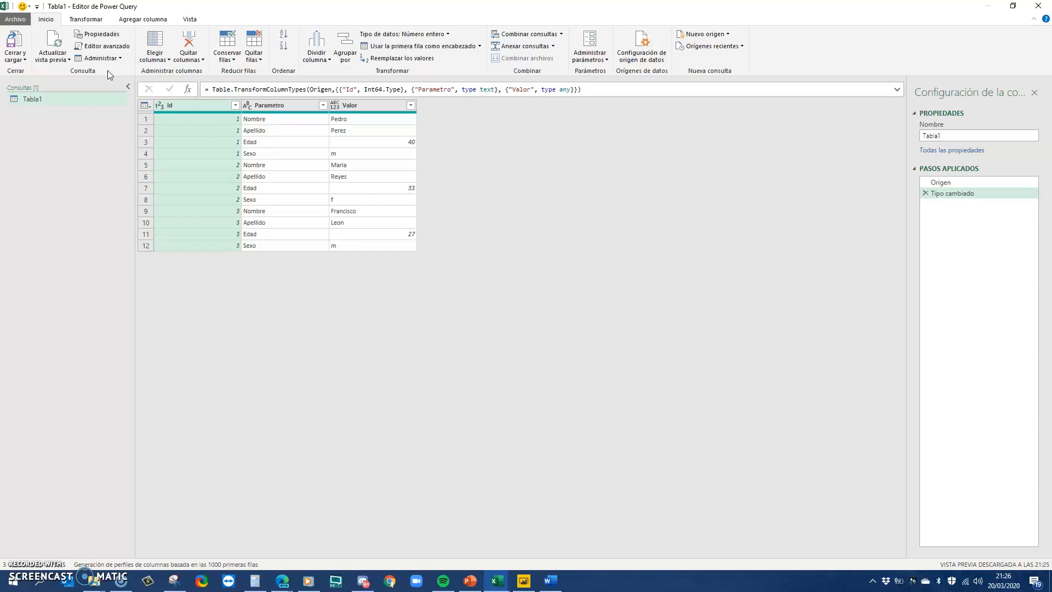
- Pivot the Parametro column into new columns, using Valor as the values column
{"action": "left_click", "coordinate": [263, 111]}
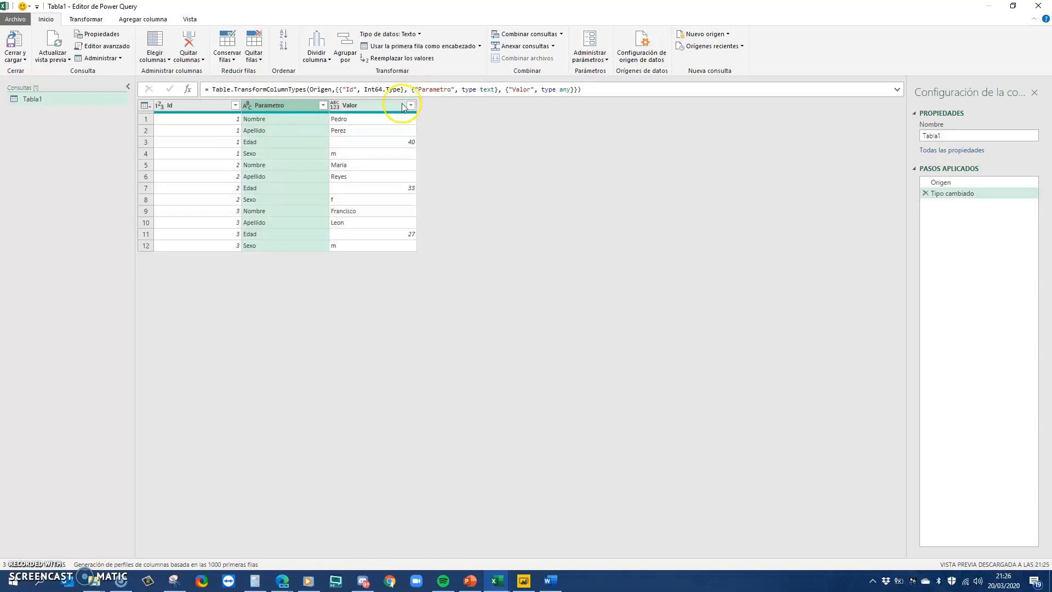
{"action": "left_click", "coordinate": [392, 105]}
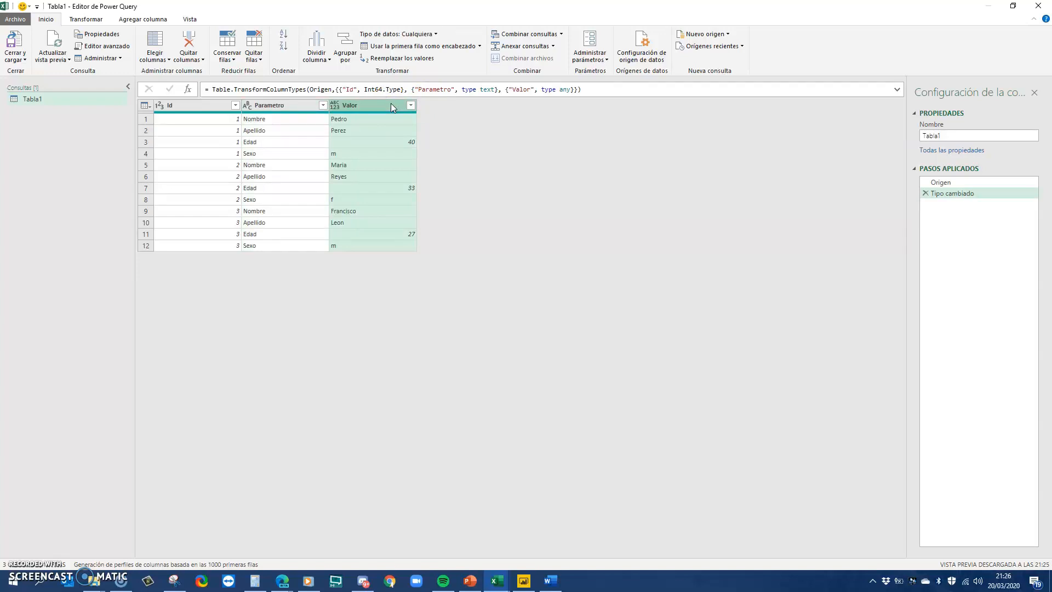
{"action": "left_click", "coordinate": [291, 108]}
{"action": "left_click", "coordinate": [291, 108]}
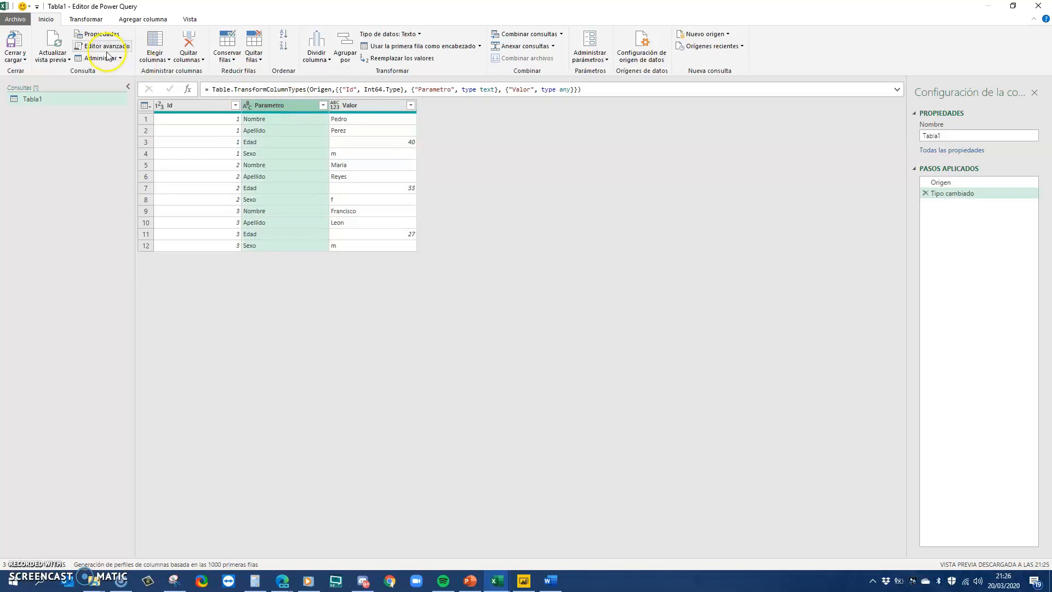
{"action": "left_click", "coordinate": [93, 21]}
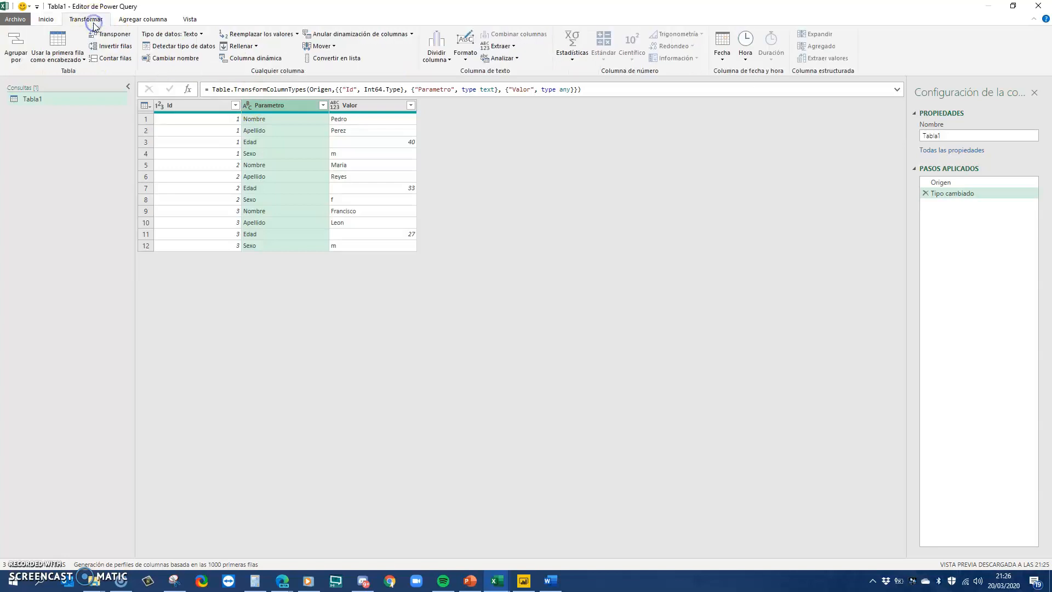
{"action": "left_click", "coordinate": [247, 60]}
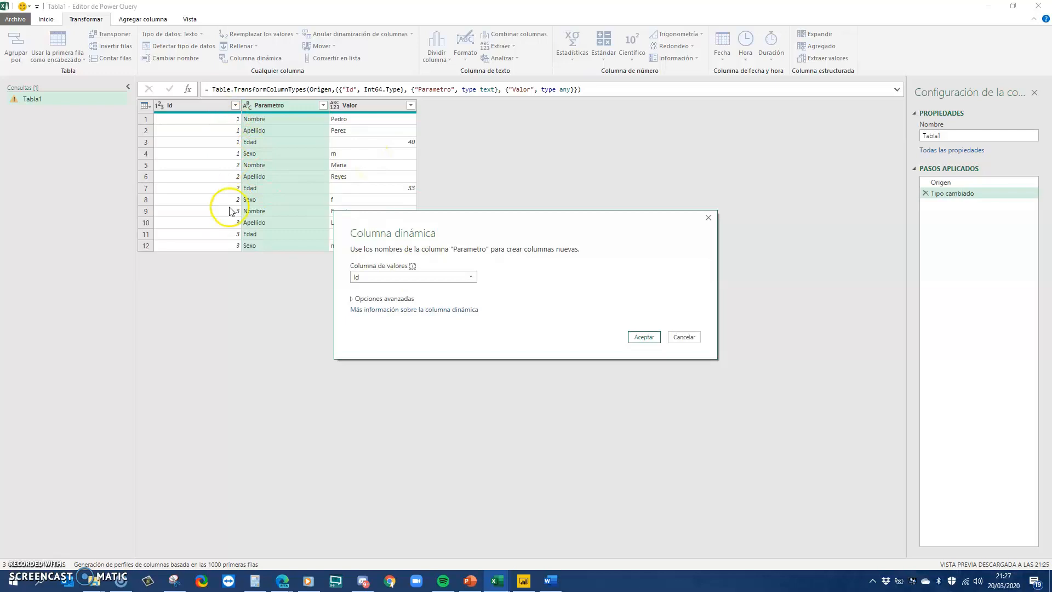
{"action": "left_click", "coordinate": [449, 283]}
{"action": "left_click", "coordinate": [434, 295]}
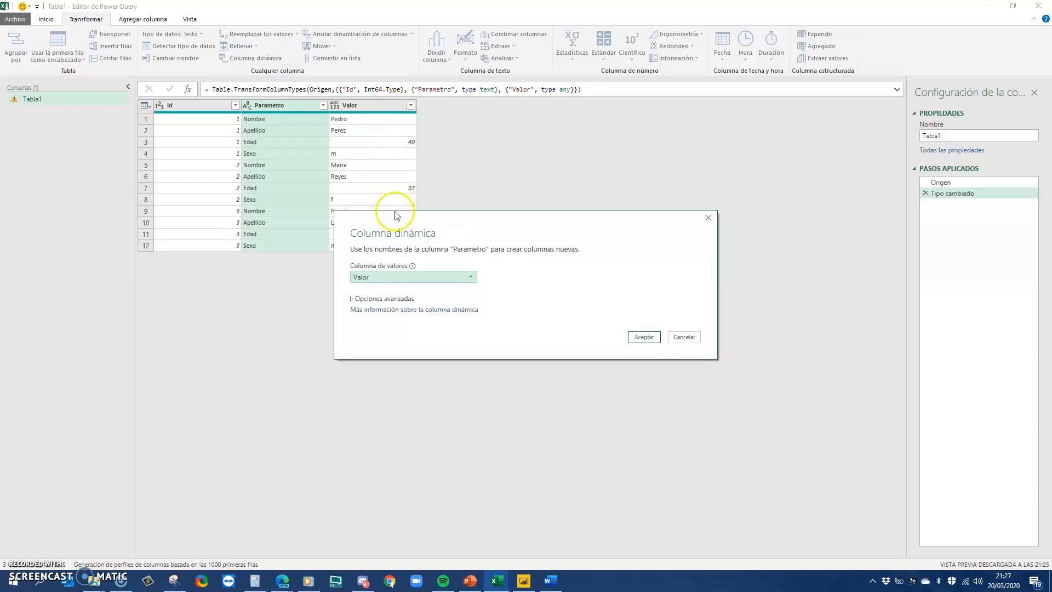
{"action": "left_click", "coordinate": [644, 336]}
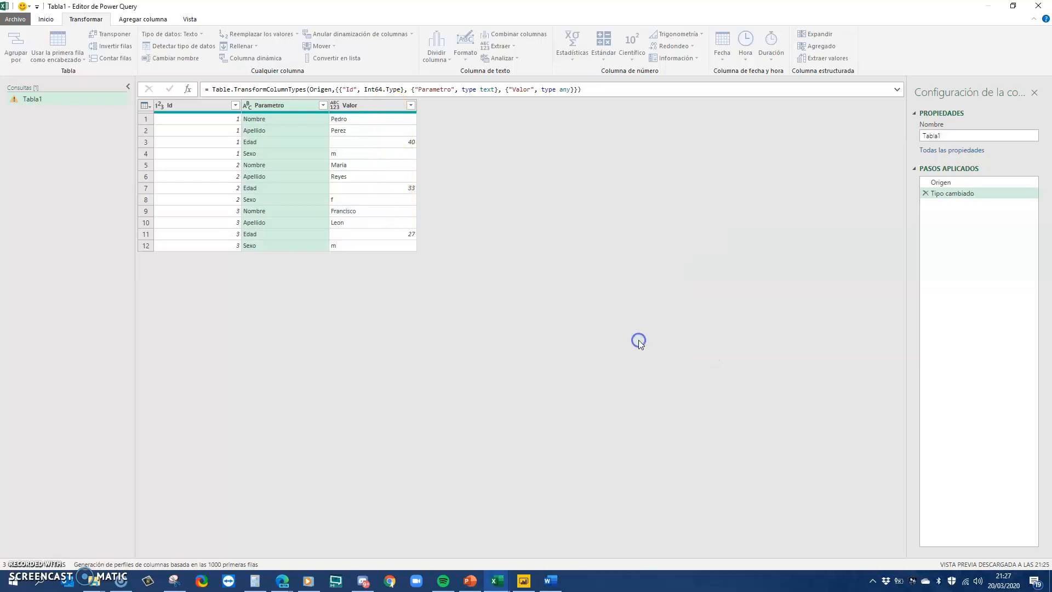
{"action": "key", "text": "alt+p"}
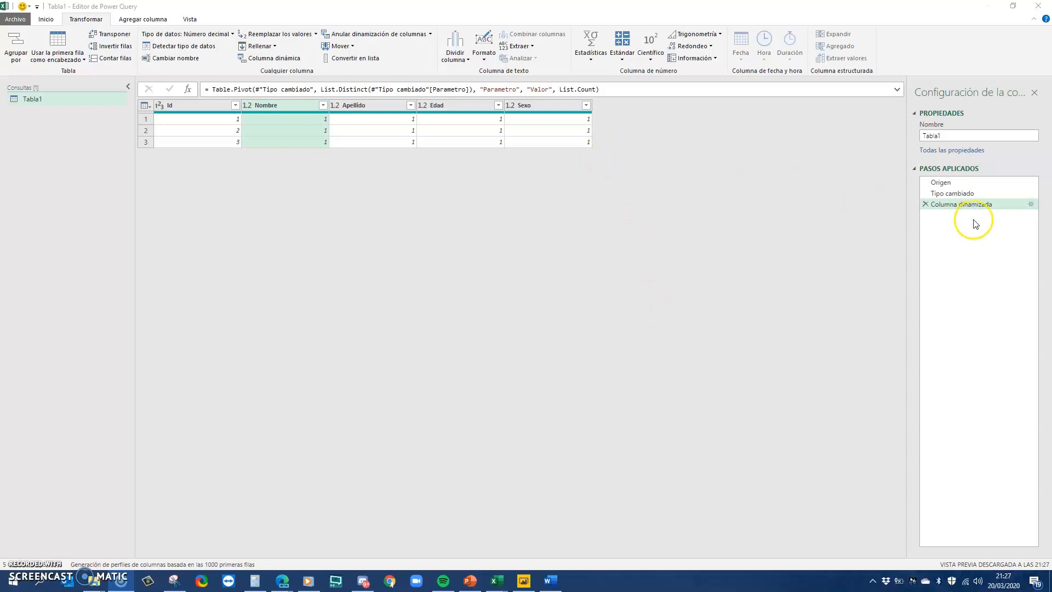
- Edit the Columna dinamizada step to use No agregar as the aggregate value function
{"action": "left_click", "coordinate": [1030, 205]}
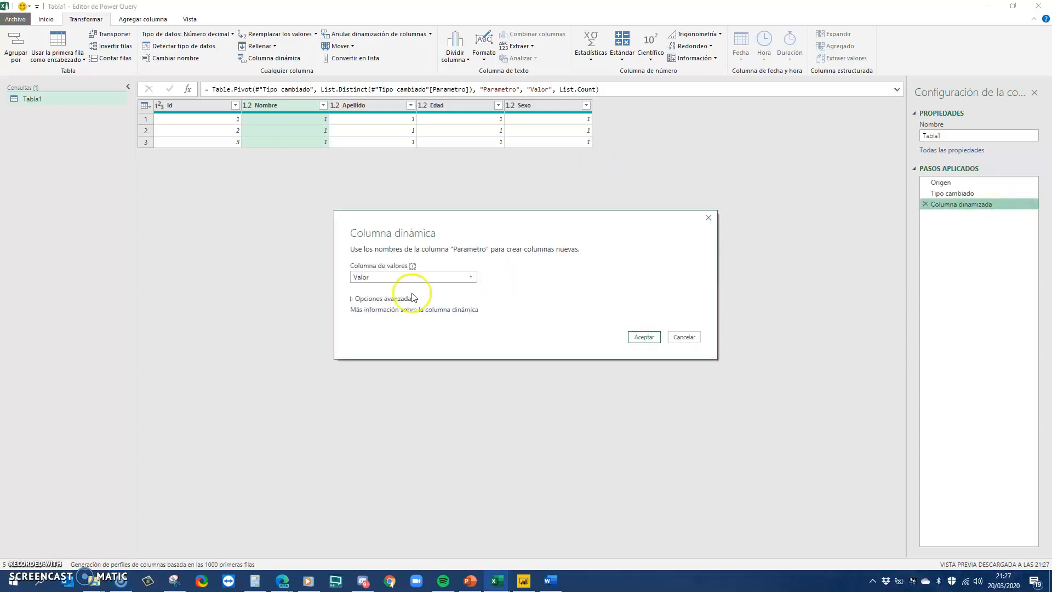
{"action": "left_click", "coordinate": [352, 299]}
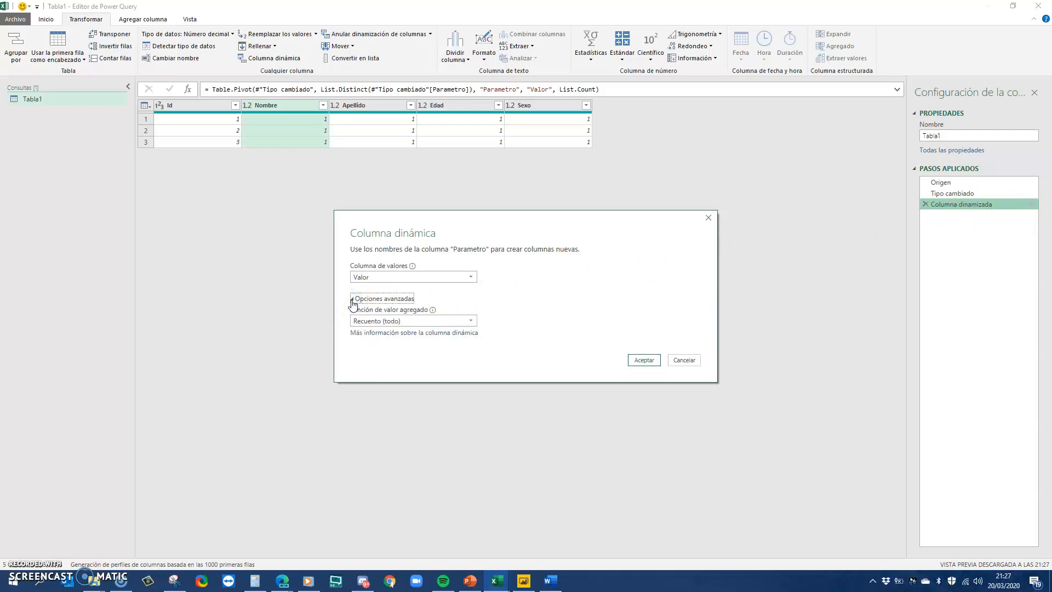
{"action": "left_click", "coordinate": [378, 322]}
{"action": "left_click", "coordinate": [383, 355]}
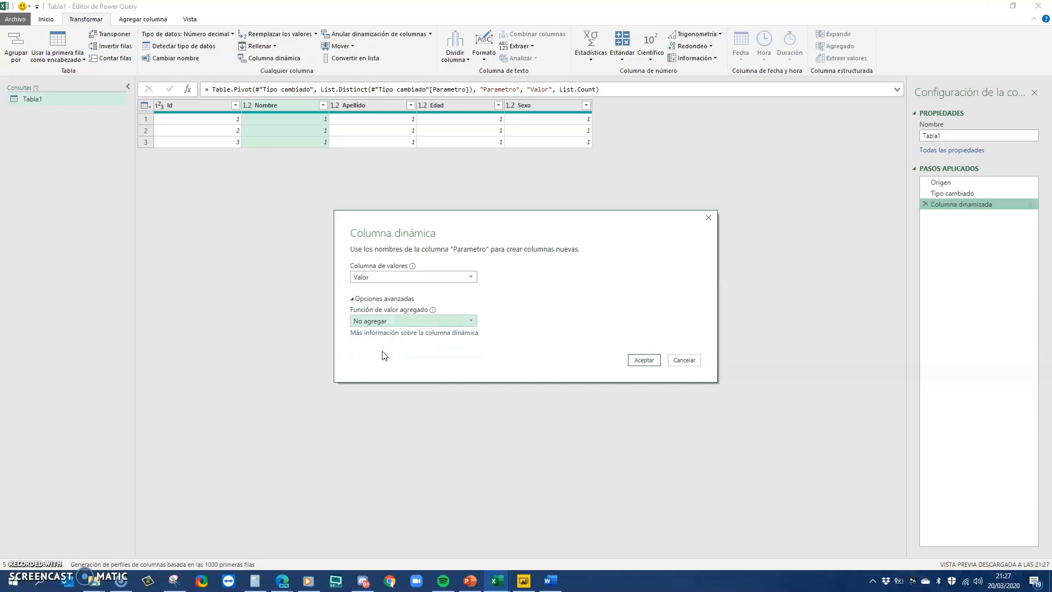
{"action": "left_click", "coordinate": [642, 360]}
{"action": "left_click", "coordinate": [575, 289]}
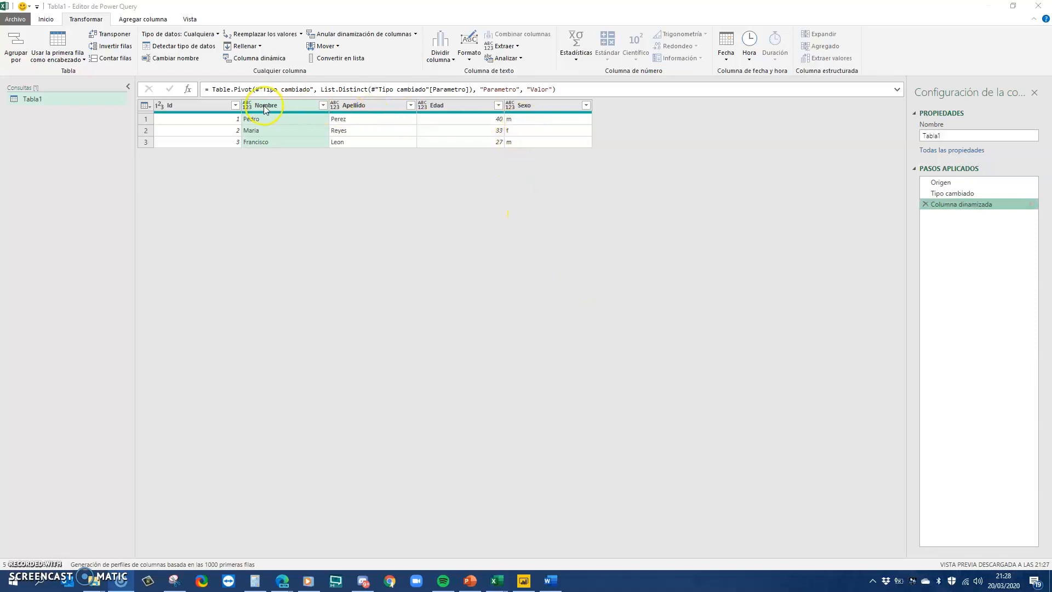
- Change the data type of the Nombre, Apellido and Sexo columns to text
{"action": "left_click", "coordinate": [348, 104], "text": "shift"}
{"action": "left_click", "coordinate": [526, 106], "text": "shift"}
{"action": "right_click", "coordinate": [527, 108]}
{"action": "left_click", "coordinate": [479, 107], "text": "ctrl"}
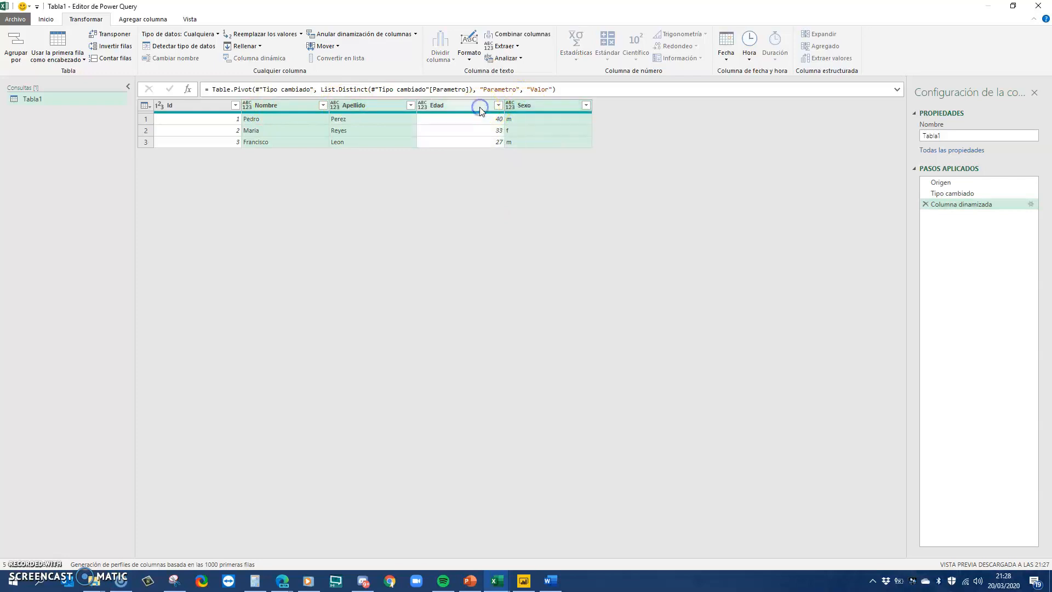
{"action": "right_click", "coordinate": [525, 104]}
{"action": "mouse_move", "coordinate": [585, 222]}
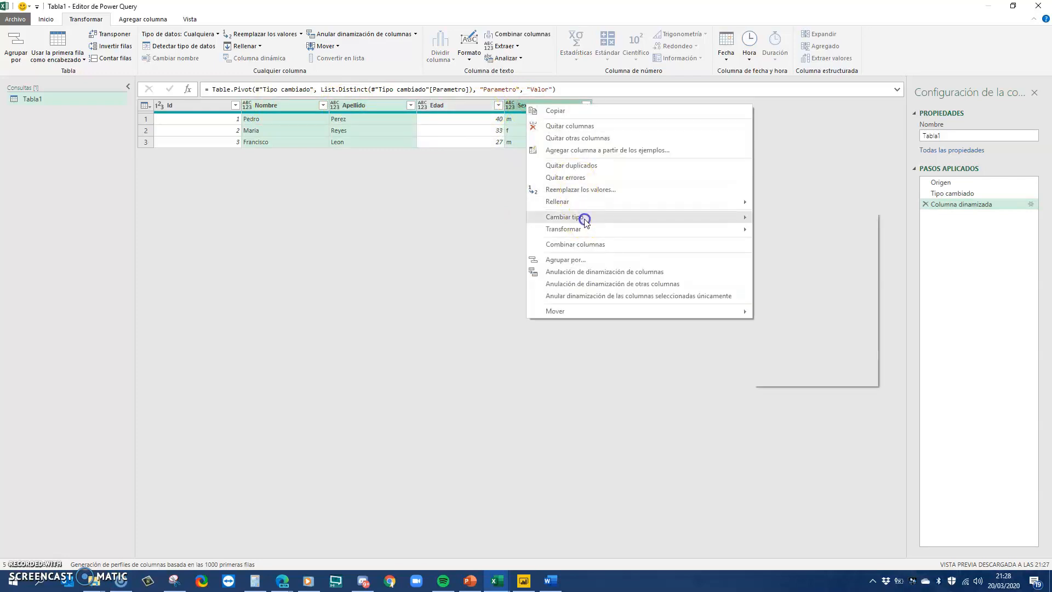
{"action": "left_click", "coordinate": [767, 330]}
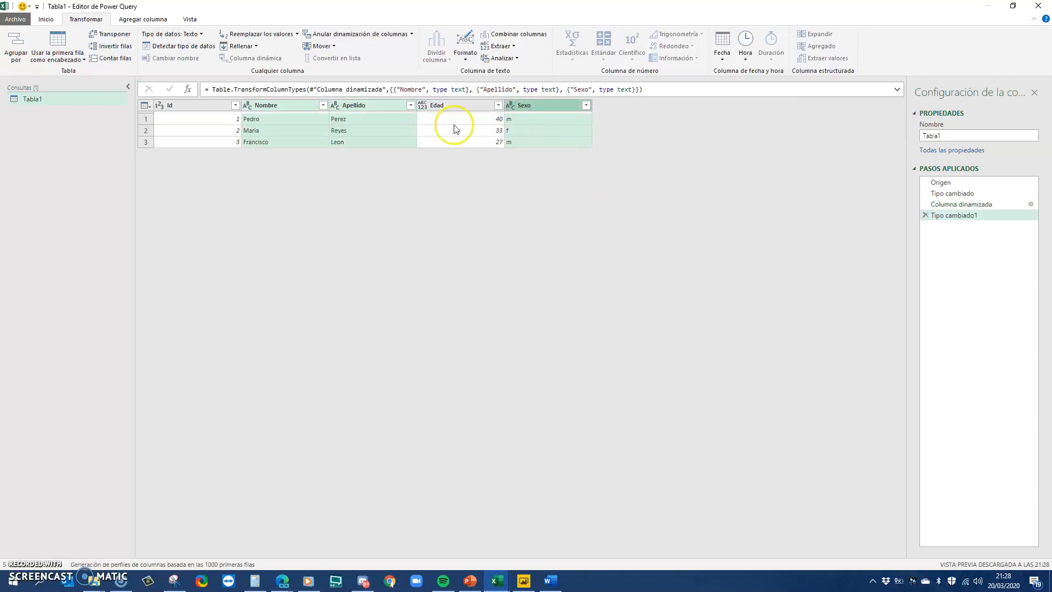
- Change the data type of the Edad column to whole number
{"action": "left_click", "coordinate": [439, 107]}
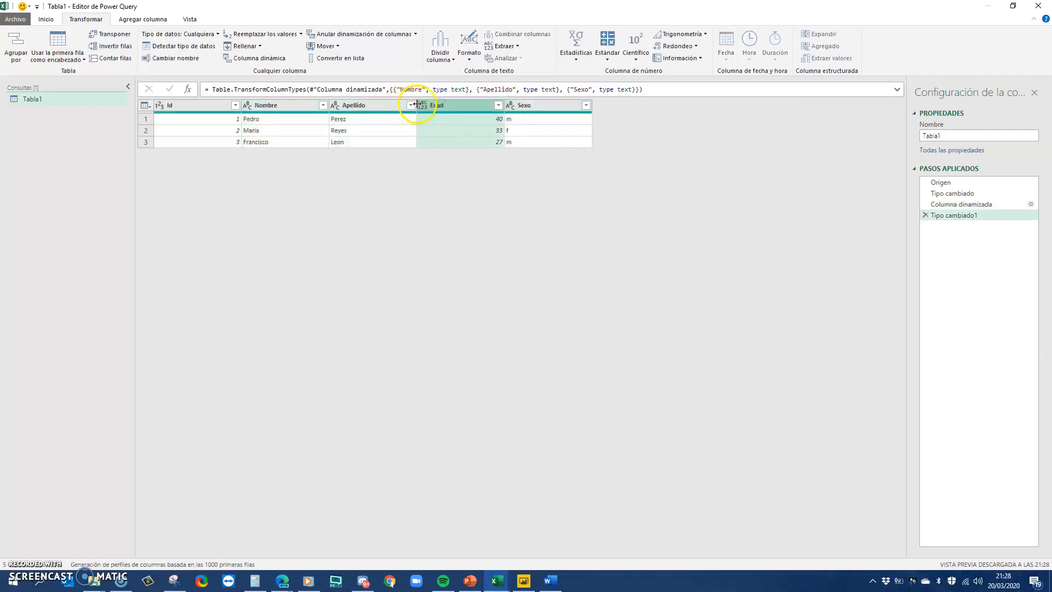
{"action": "left_click", "coordinate": [421, 104]}
{"action": "left_click", "coordinate": [451, 141]}
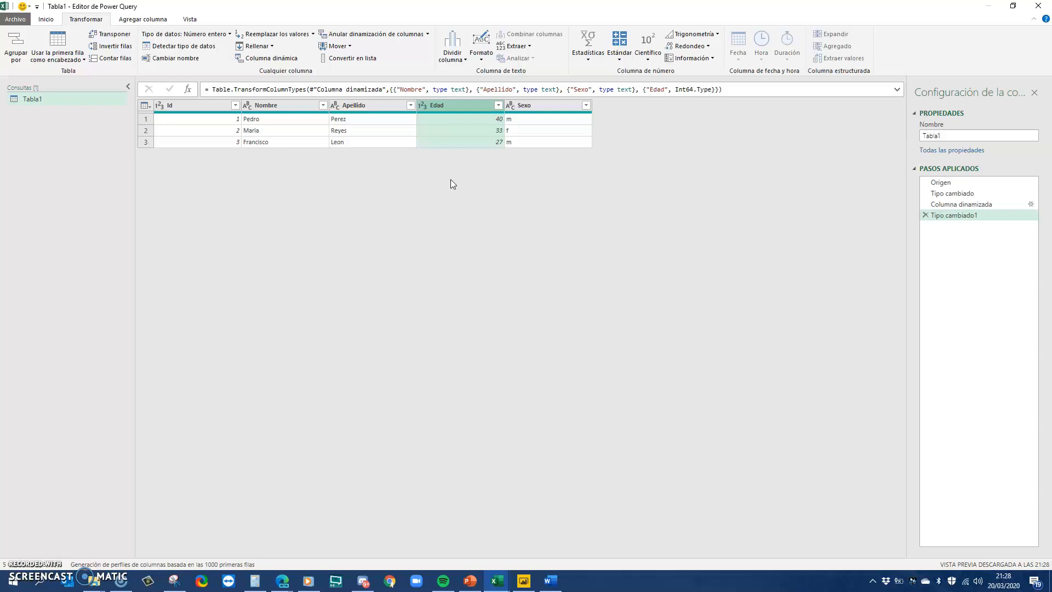
- Duplicate the Tabla1 query and delete the copy's applied steps from Tipo cambiado to the end
{"action": "right_click", "coordinate": [50, 100]}
{"action": "left_click", "coordinate": [71, 160]}
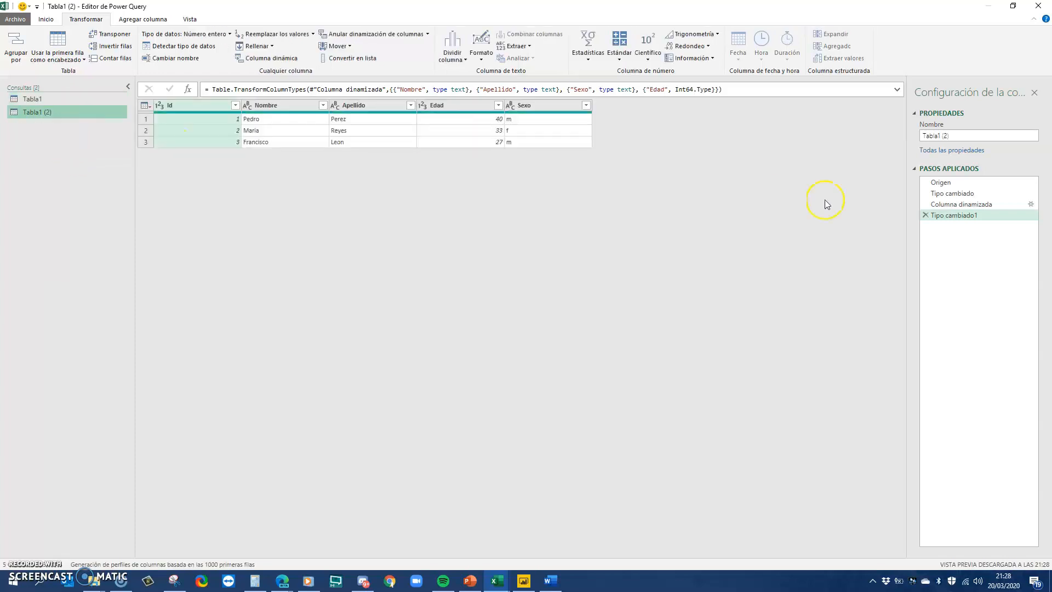
{"action": "left_click", "coordinate": [964, 195]}
{"action": "right_click", "coordinate": [972, 198]}
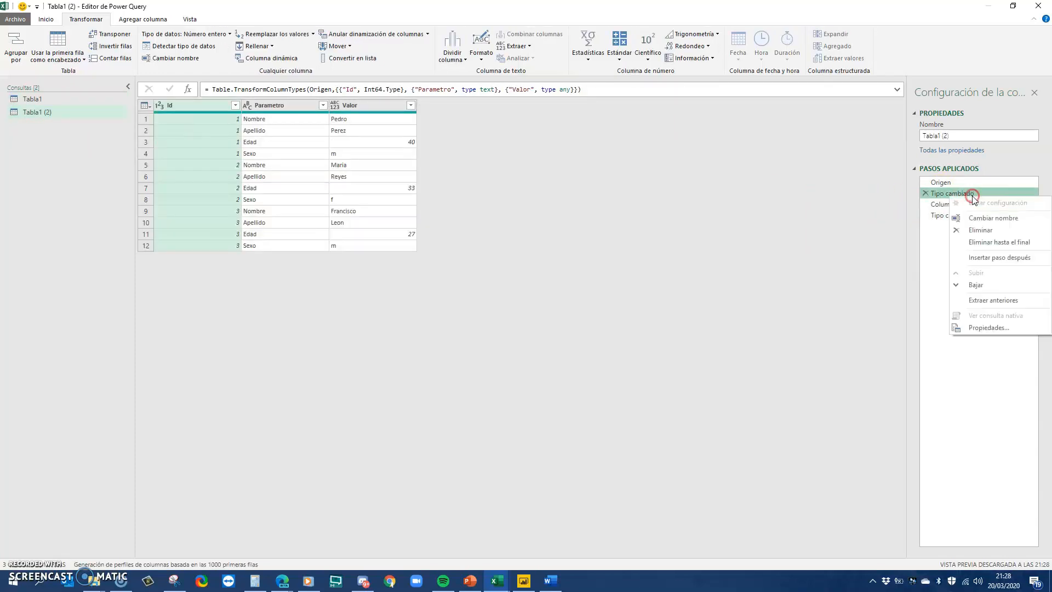
{"action": "left_click", "coordinate": [990, 244]}
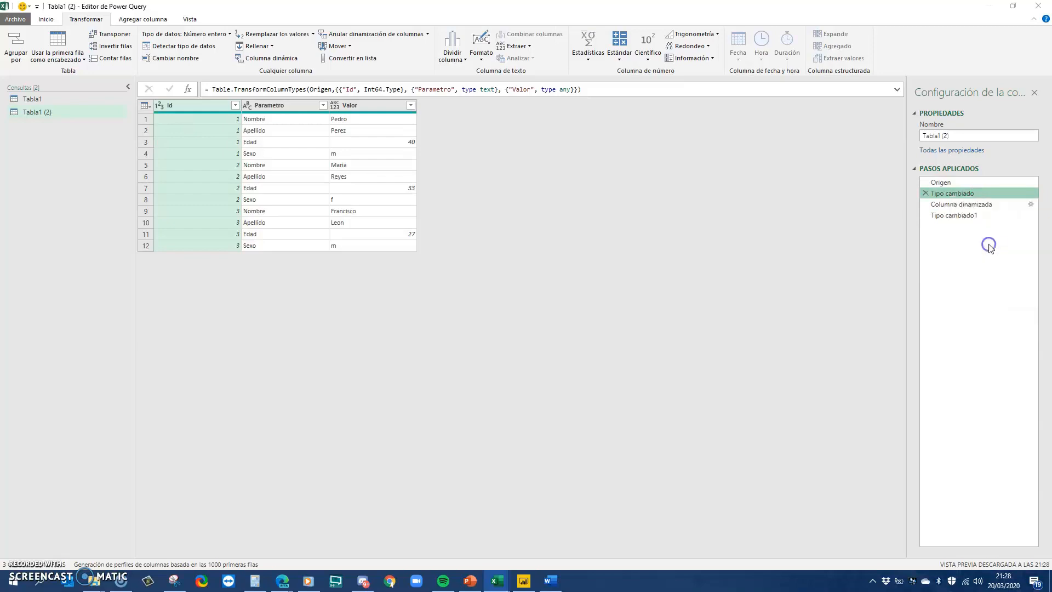
{"action": "left_click", "coordinate": [578, 312]}
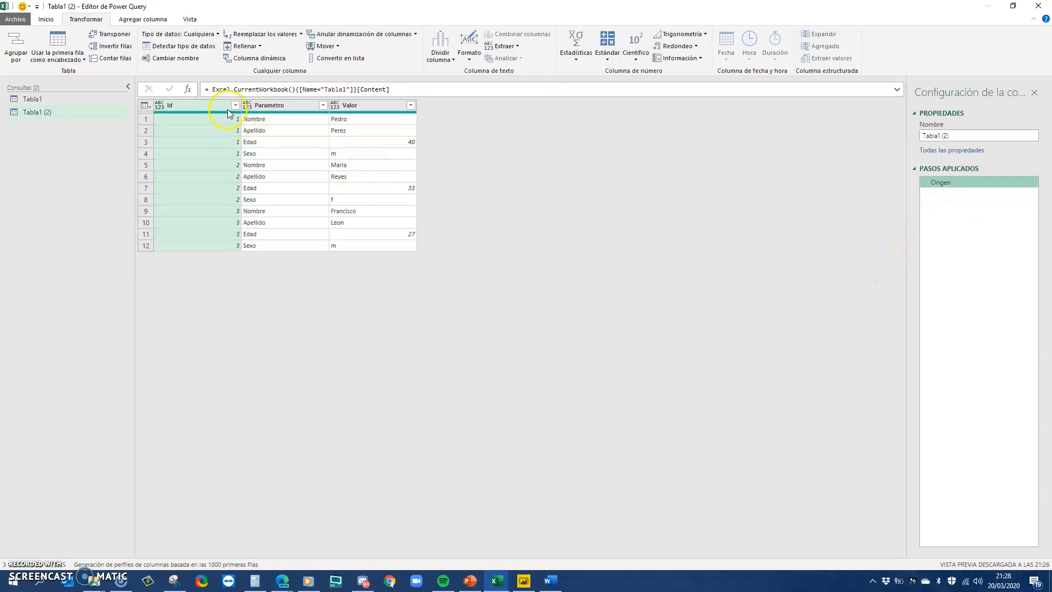
- In the duplicated query, set the Id column to whole number and the Parametro column to text
{"action": "left_click", "coordinate": [159, 105]}
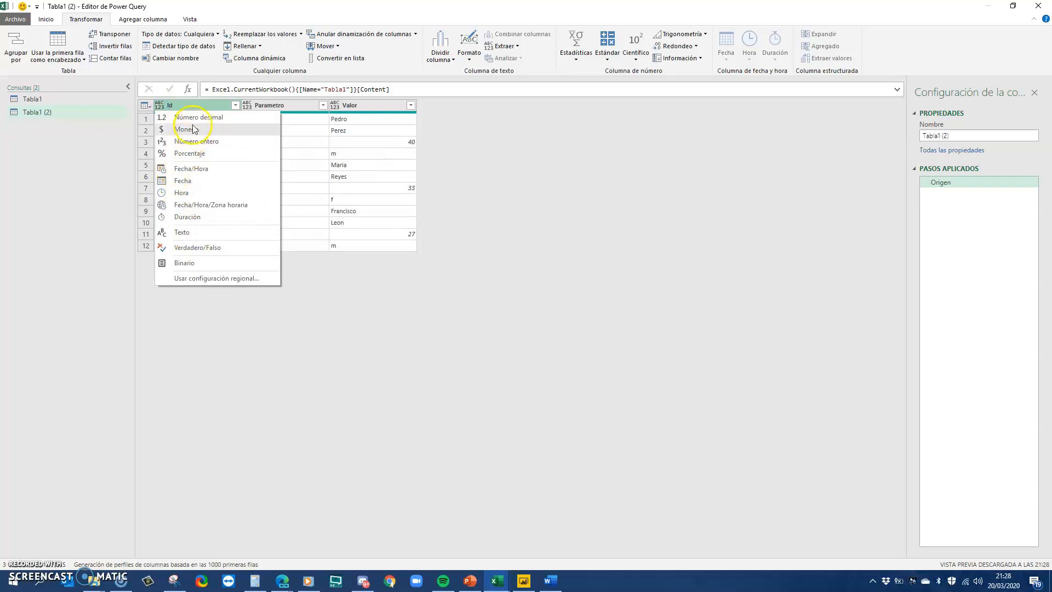
{"action": "left_click", "coordinate": [191, 140]}
{"action": "left_click", "coordinate": [285, 108]}
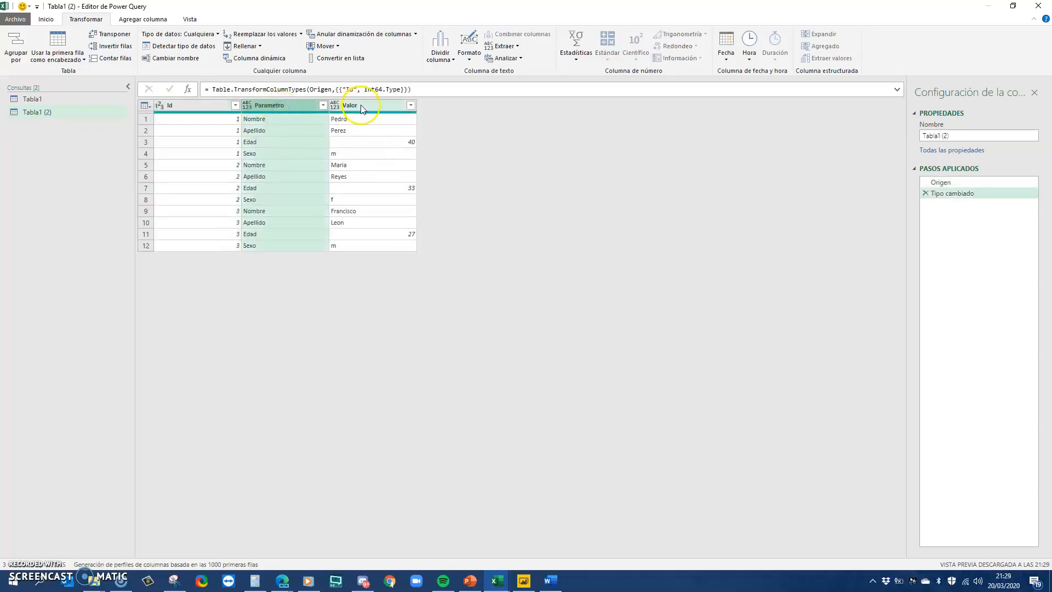
{"action": "left_click", "coordinate": [354, 105], "text": "ctrl"}
{"action": "right_click", "coordinate": [361, 107]}
{"action": "left_click", "coordinate": [293, 104]}
{"action": "left_click", "coordinate": [247, 104]}
{"action": "left_click", "coordinate": [274, 234]}
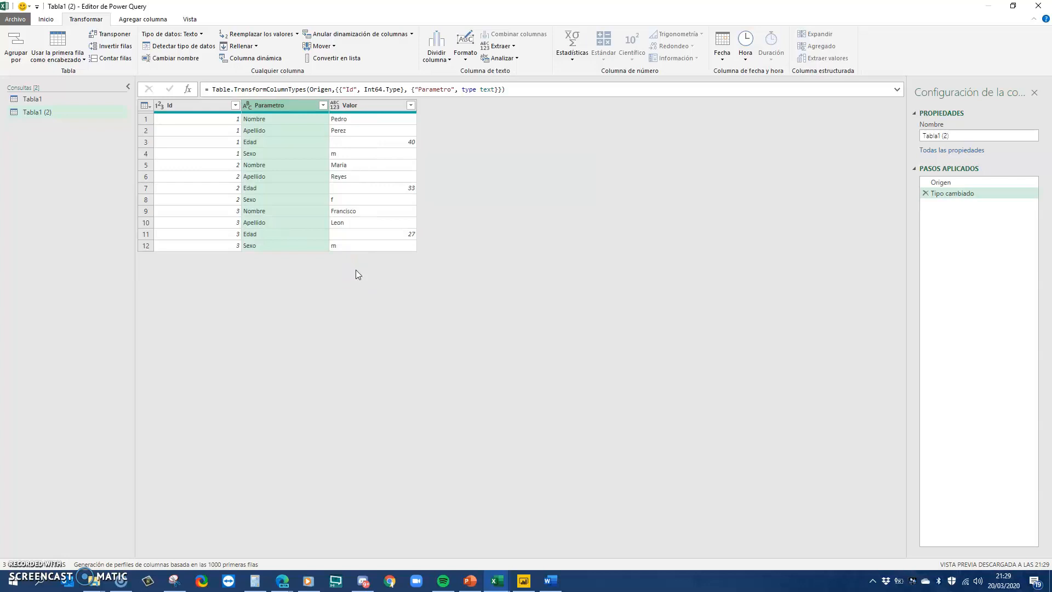
- Remove the Id column from the Tabla1 (2) query
{"action": "left_click", "coordinate": [202, 107]}
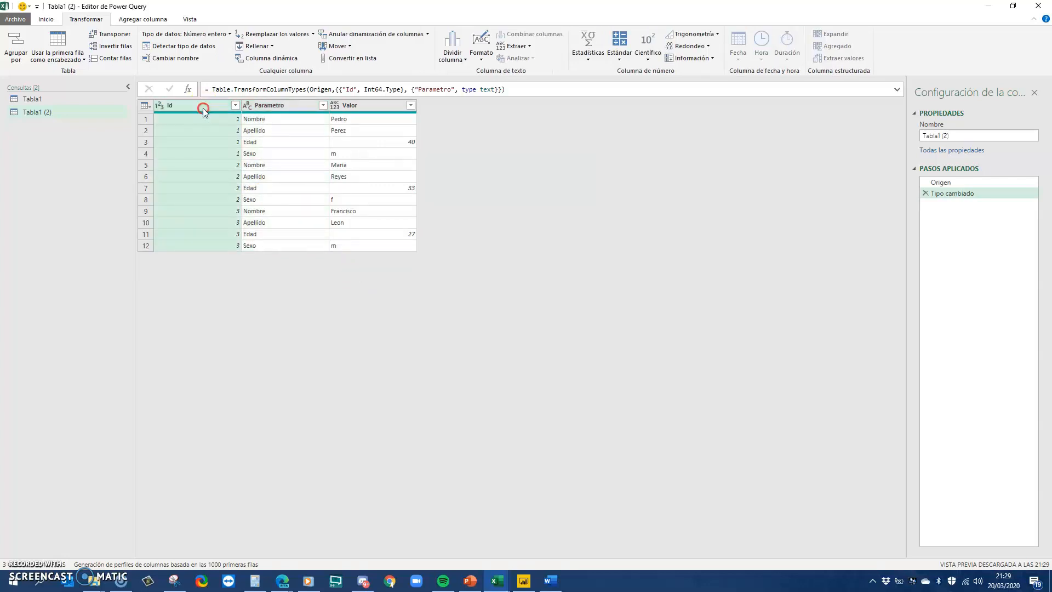
{"action": "right_click", "coordinate": [203, 108]}
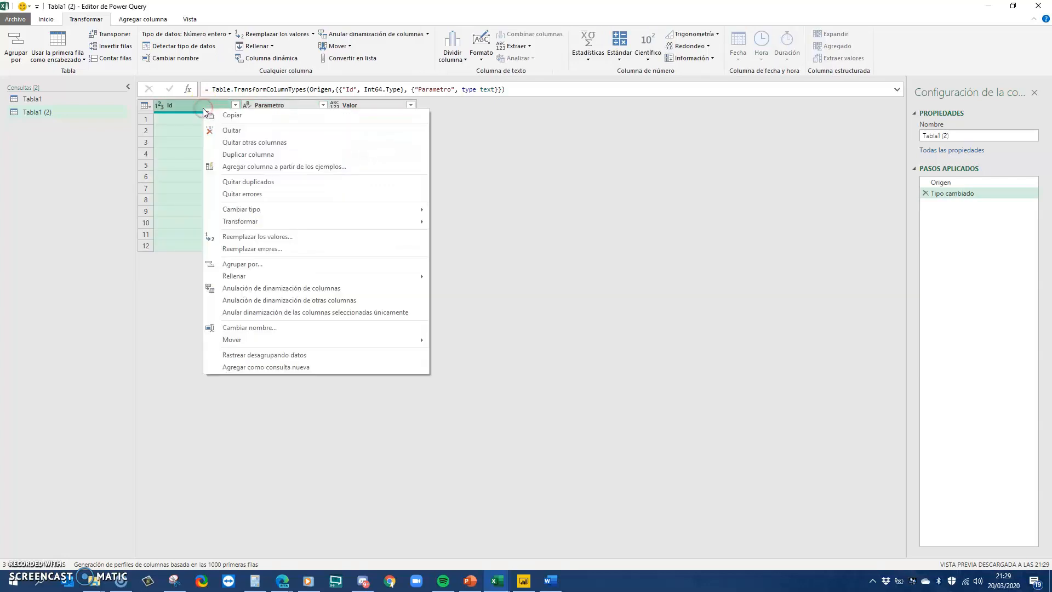
{"action": "left_click", "coordinate": [231, 131]}
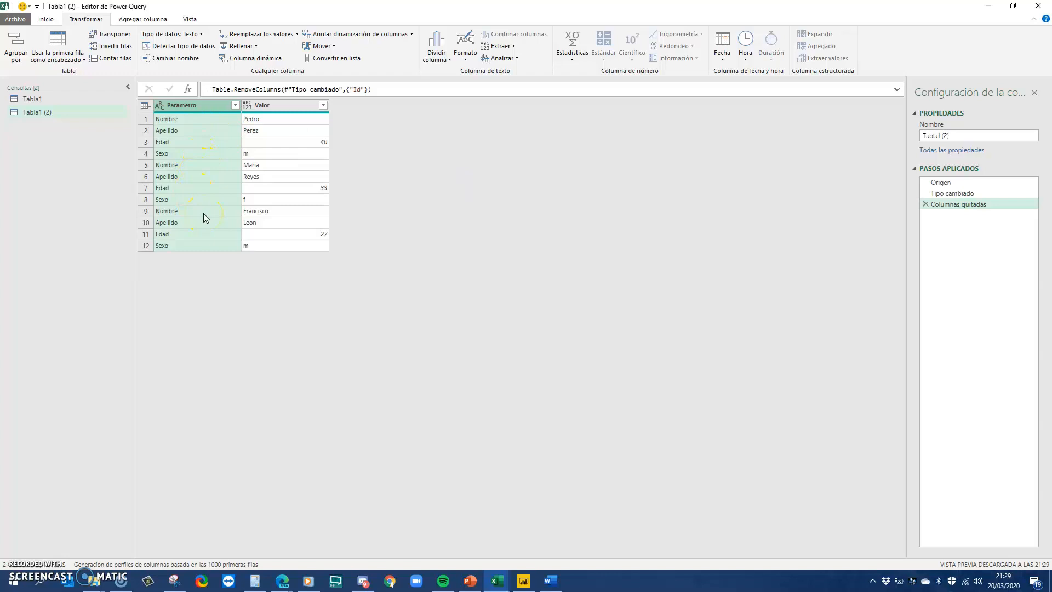
- Pivot the Parametro column of Tabla1 (2) with Valor as the values column and No agregar as the aggregate function
{"action": "key", "text": "alt+p"}
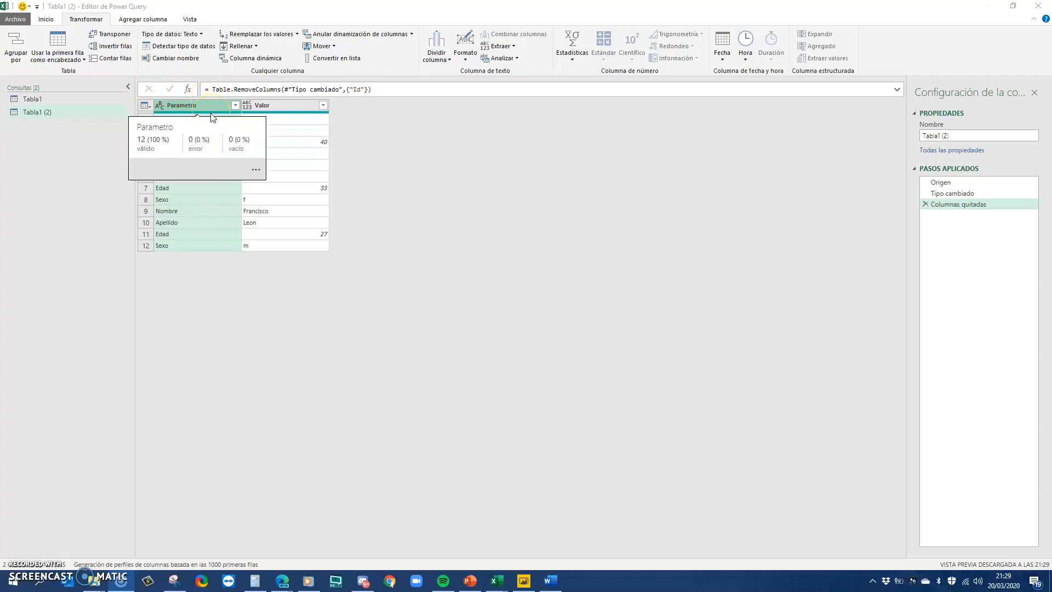
{"action": "left_click", "coordinate": [253, 61]}
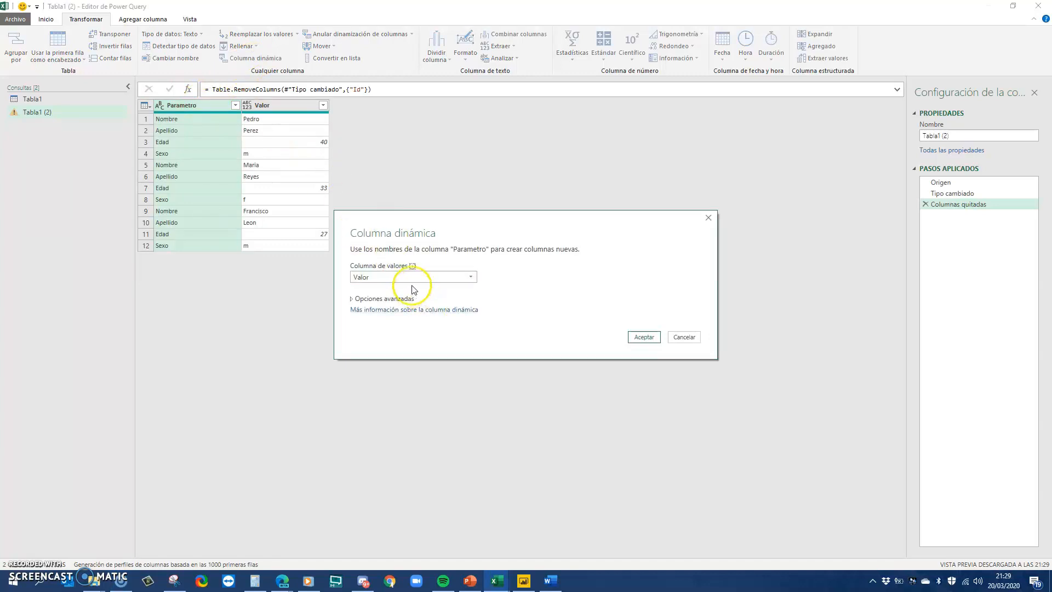
{"action": "left_click", "coordinate": [355, 298]}
{"action": "left_click", "coordinate": [376, 321]}
{"action": "left_click", "coordinate": [383, 354]}
{"action": "left_click", "coordinate": [640, 360]}
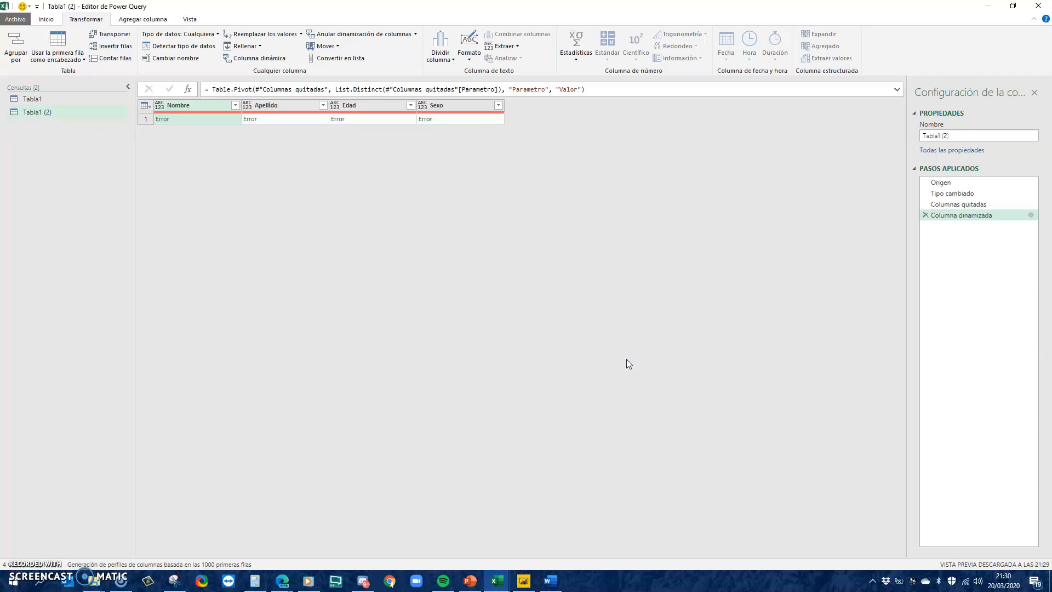
- Duplicate the Tabla1 query again and delete the new copy's applied steps from Columna dinamizada to the end
{"action": "left_click", "coordinate": [43, 99]}
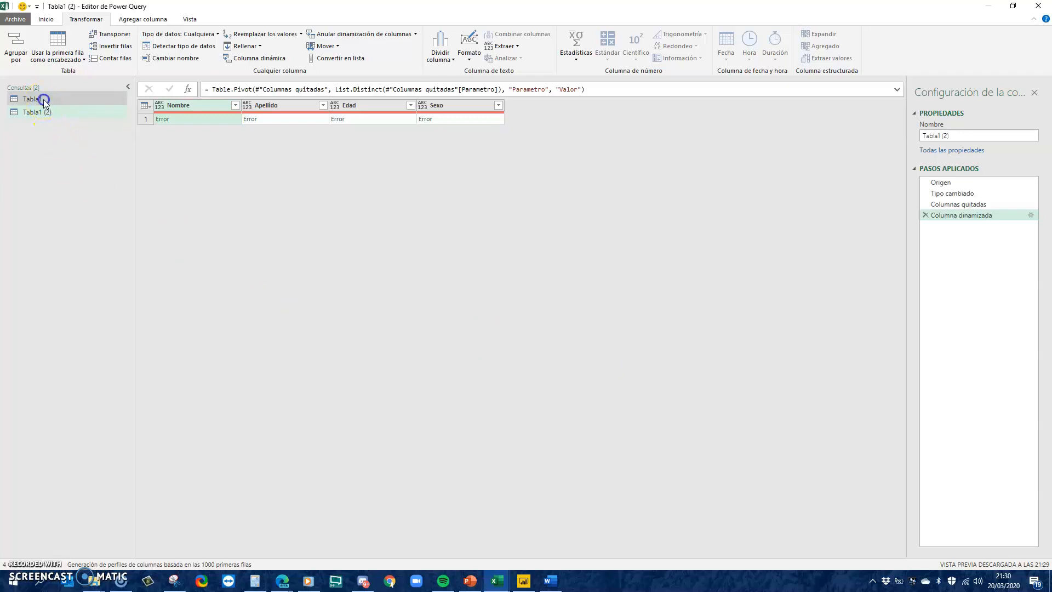
{"action": "right_click", "coordinate": [43, 99]}
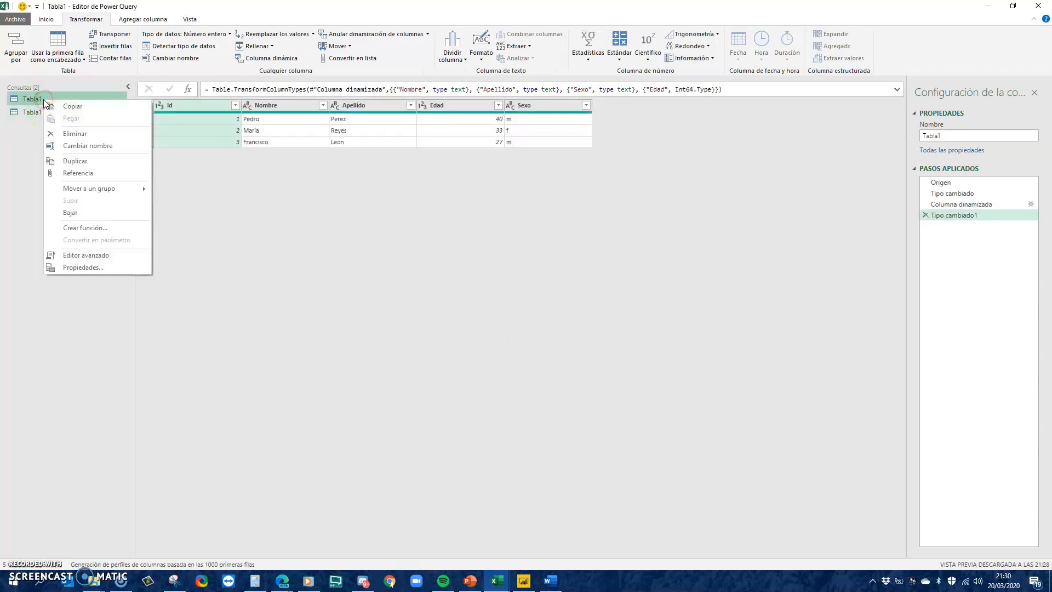
{"action": "left_click", "coordinate": [71, 161]}
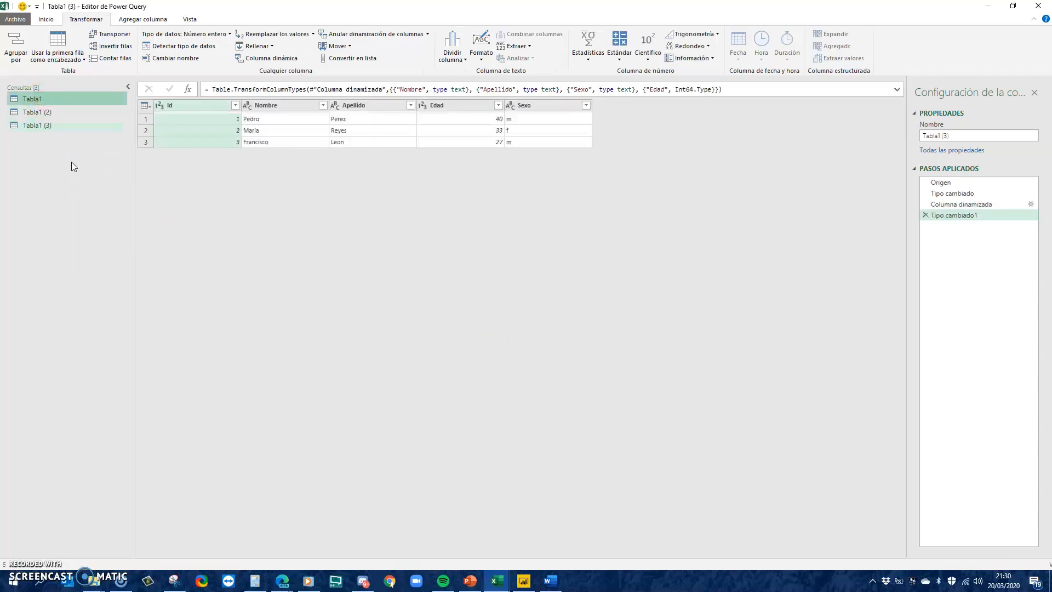
{"action": "left_click", "coordinate": [964, 205]}
{"action": "right_click", "coordinate": [965, 207]}
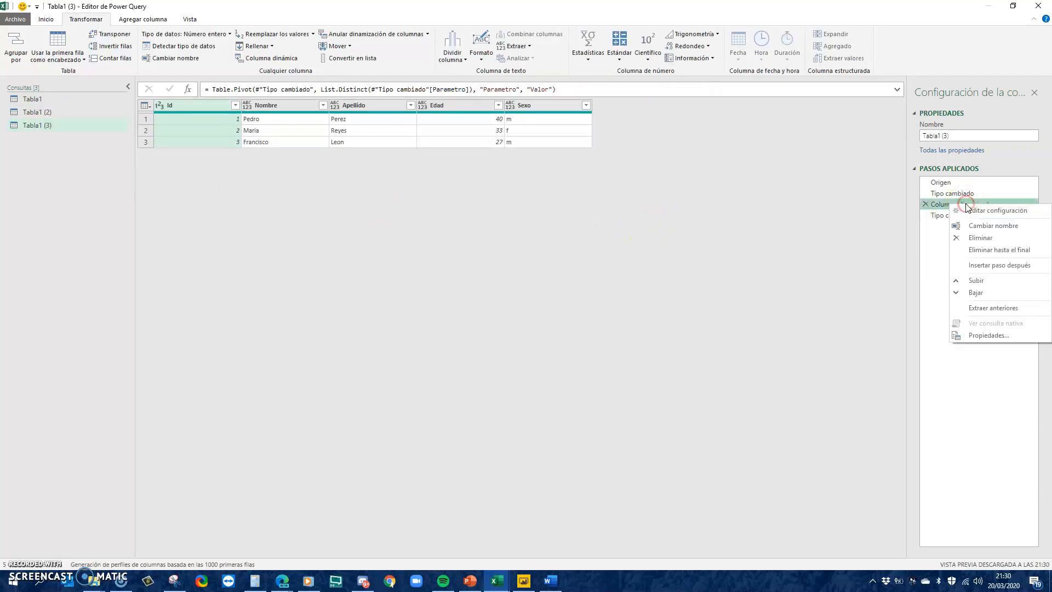
{"action": "left_click", "coordinate": [980, 250]}
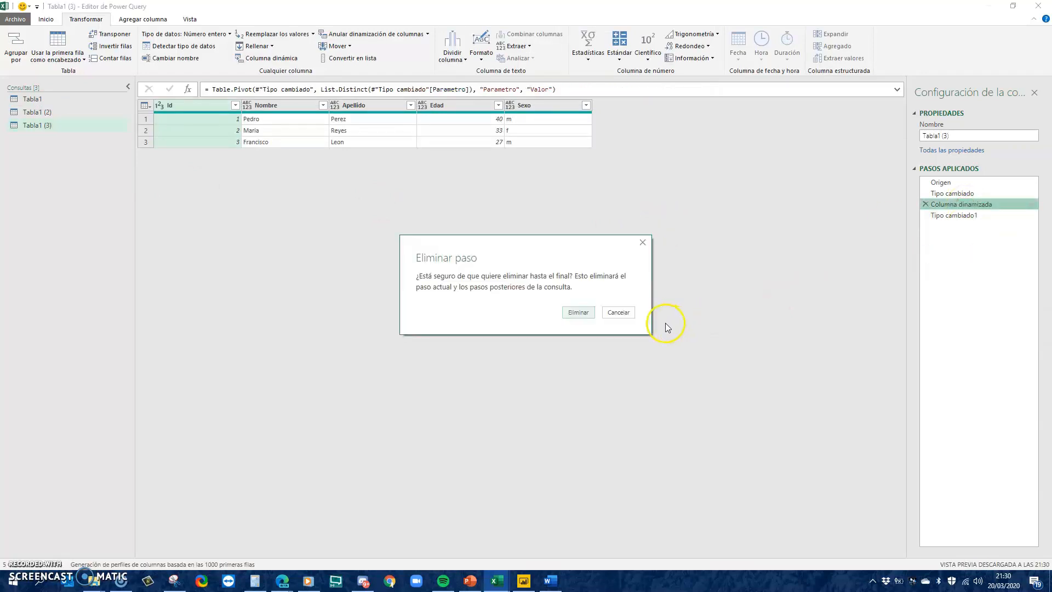
{"action": "left_click", "coordinate": [585, 316]}
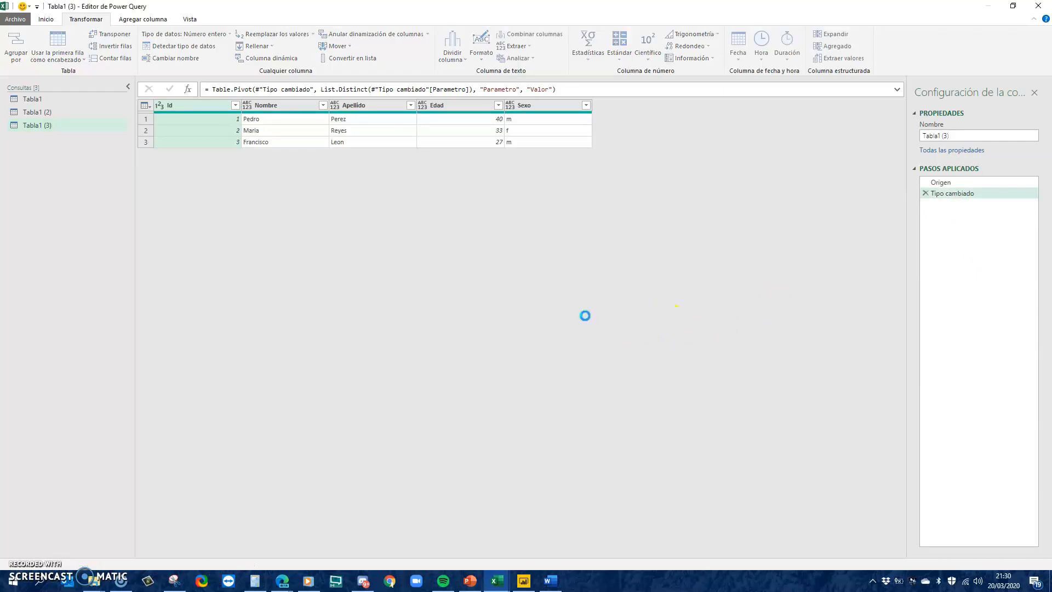
- Remove the Id column from the Tabla1 (3) query
{"action": "left_click", "coordinate": [207, 111]}
{"action": "right_click", "coordinate": [207, 111]}
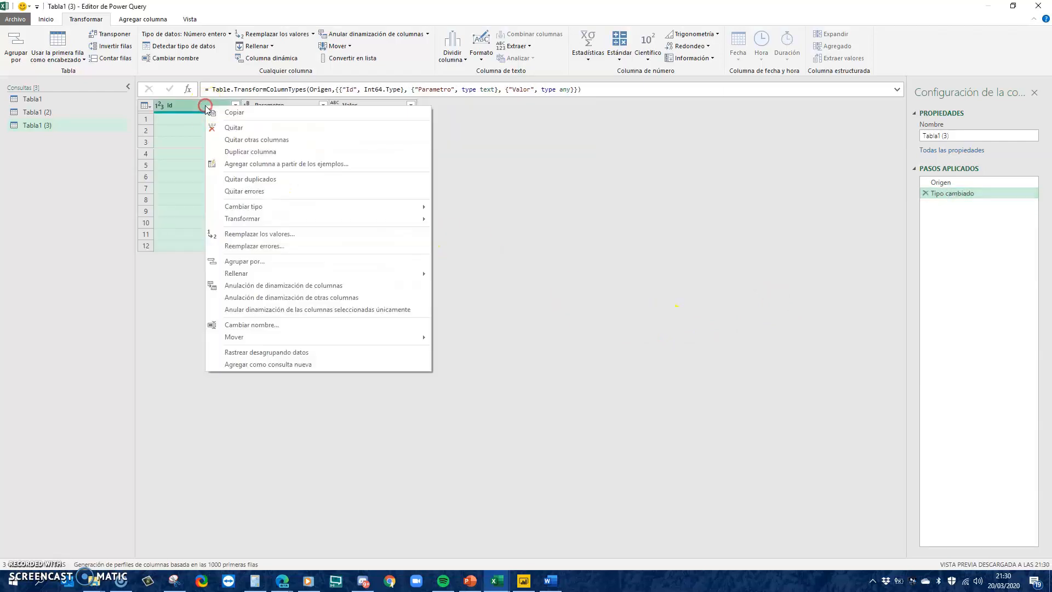
{"action": "left_click", "coordinate": [217, 127]}
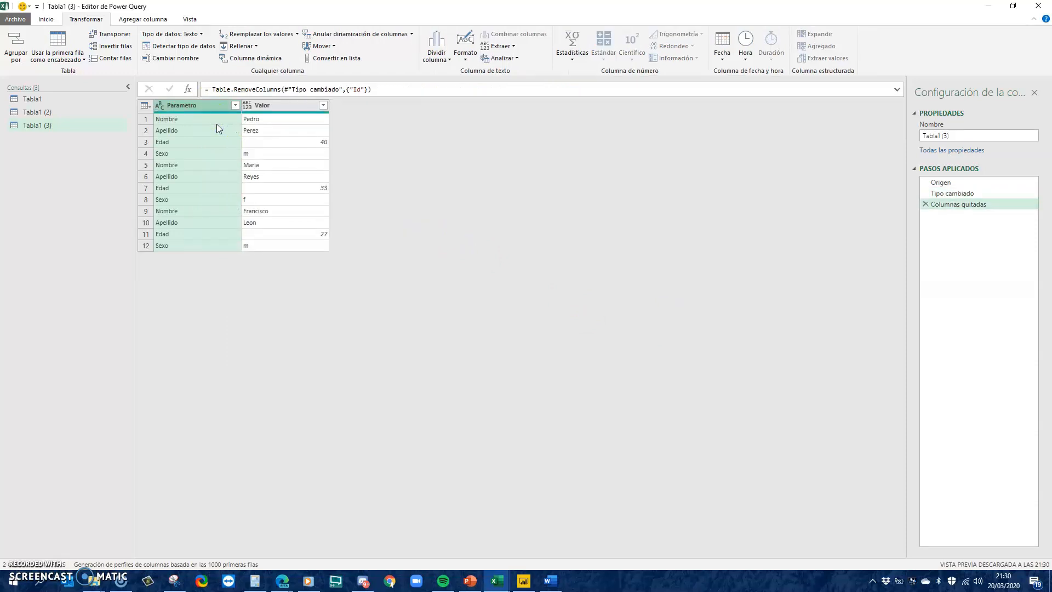
- Add an index column starting from 0 to the Tabla1 (3) query
{"action": "left_click", "coordinate": [156, 19]}
{"action": "left_click", "coordinate": [195, 61]}
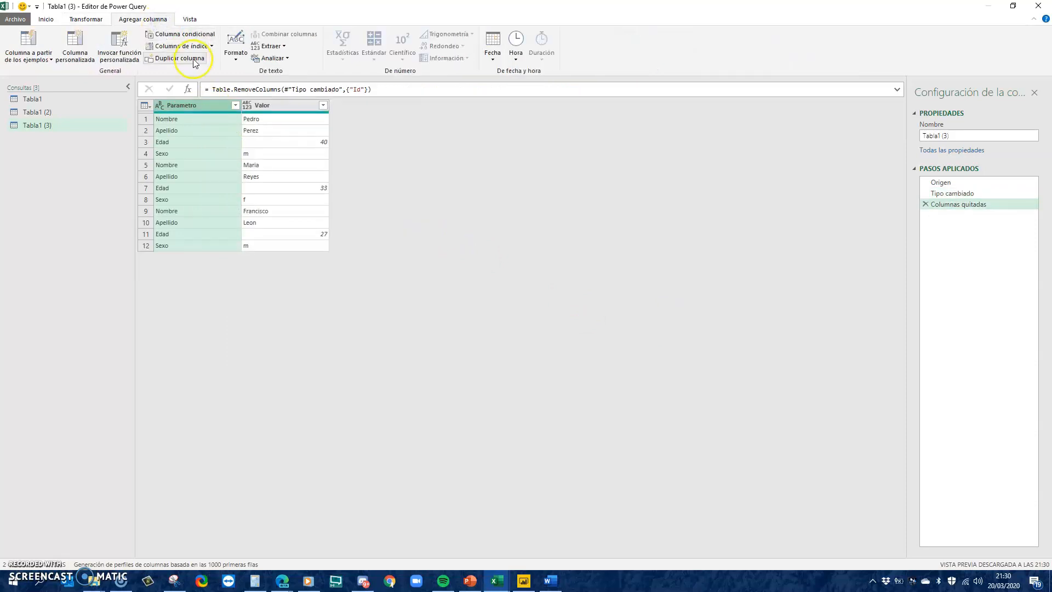
{"action": "left_click", "coordinate": [212, 47]}
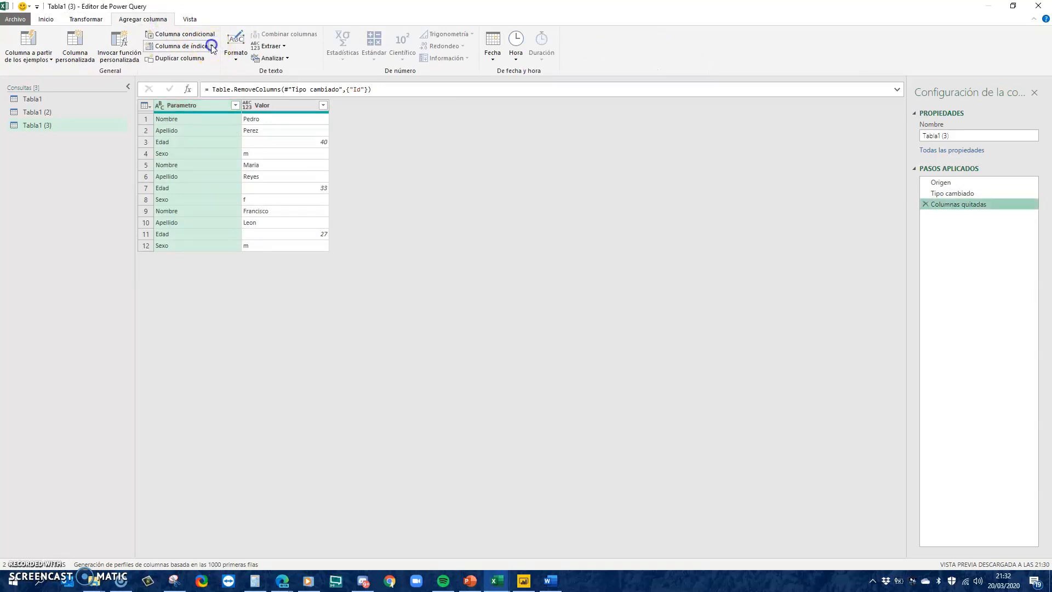
{"action": "left_click", "coordinate": [211, 47]}
{"action": "left_click", "coordinate": [201, 61]}
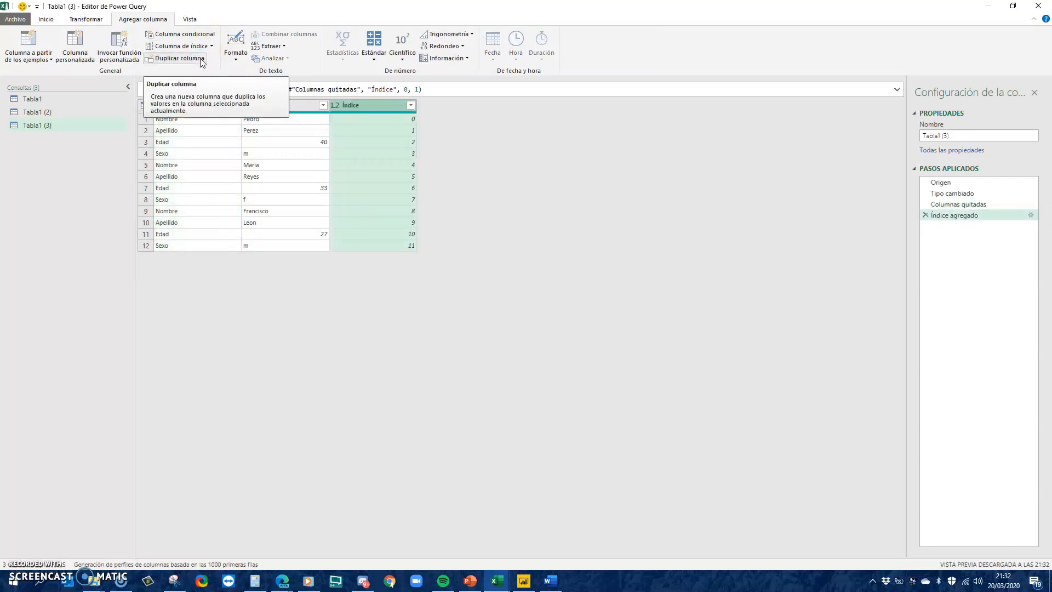
- Add an integer-division column to Tabla1 (3) that divides the Índice column by 4
{"action": "left_click", "coordinate": [376, 64]}
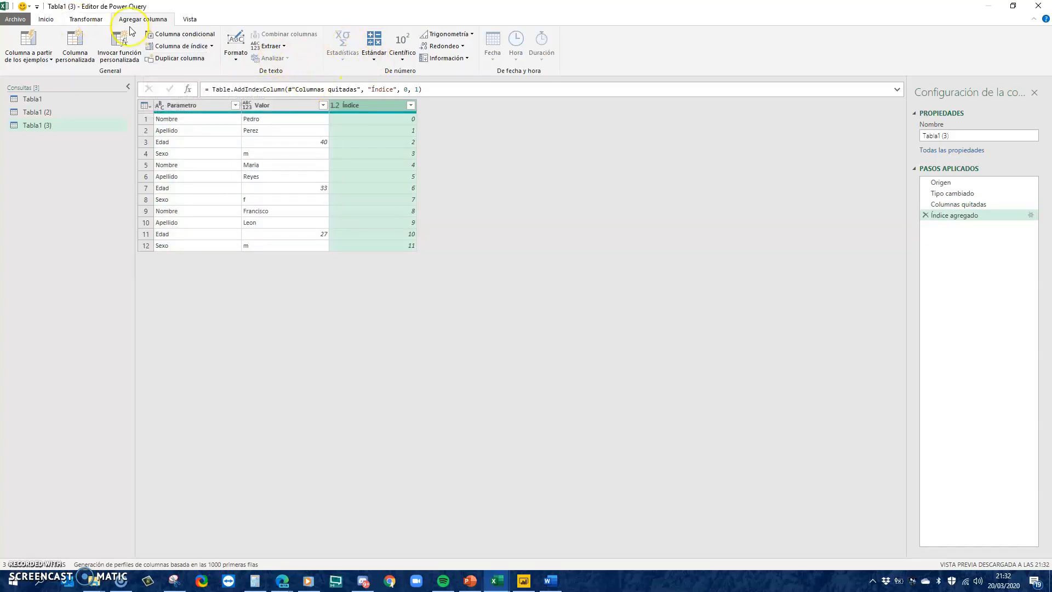
{"action": "left_click", "coordinate": [383, 57]}
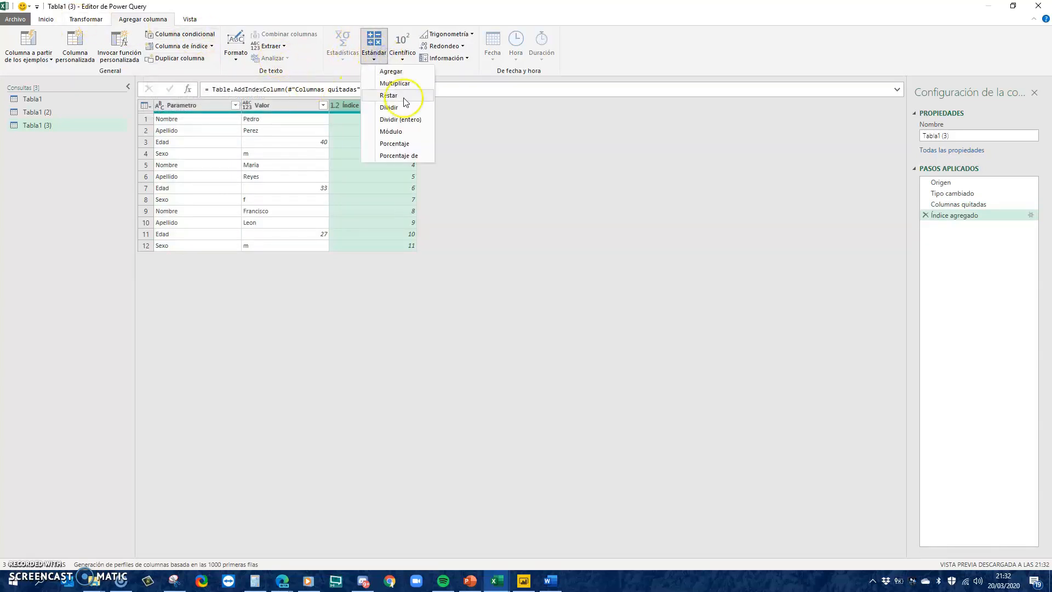
{"action": "left_click", "coordinate": [413, 118]}
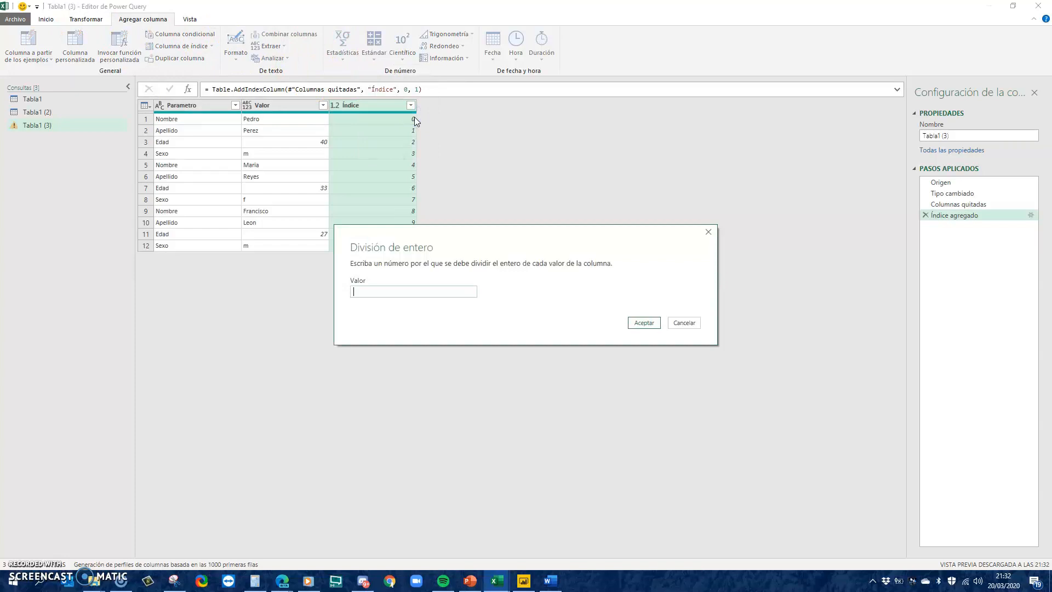
{"action": "left_click", "coordinate": [401, 289]}
{"action": "left_click_drag", "start_coordinate": [411, 239], "coordinate": [384, 269]}
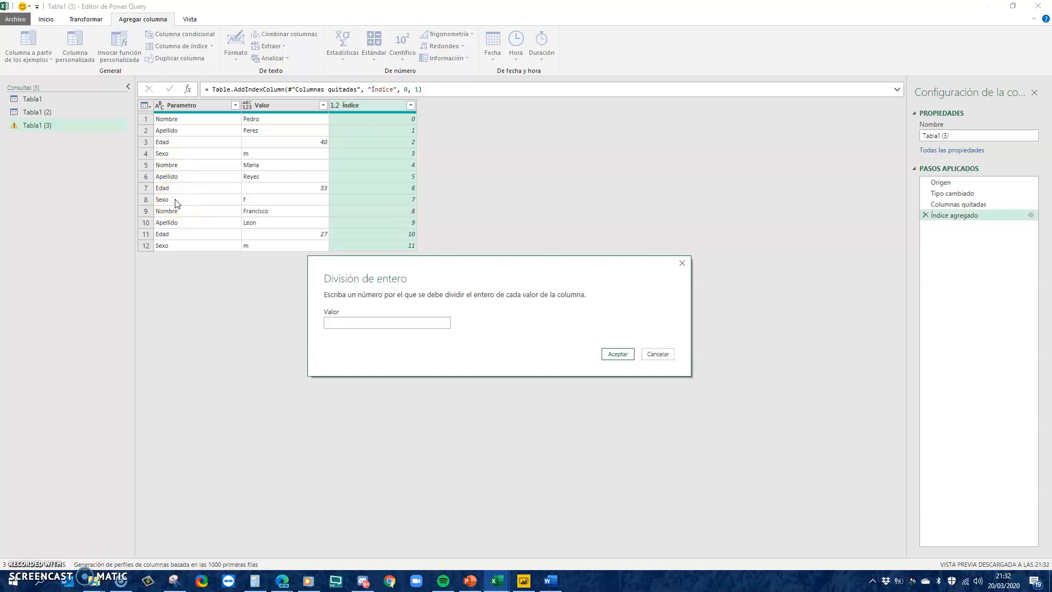
{"action": "left_click", "coordinate": [355, 322]}
{"action": "left_click", "coordinate": [624, 355]}
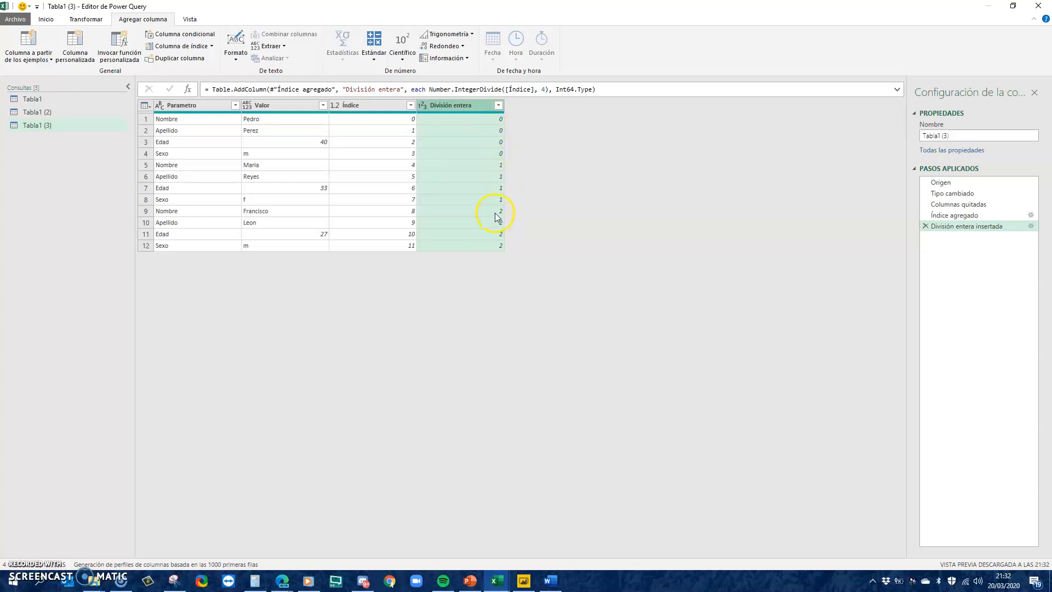
- Remove the Índice column from the Tabla1 (3) query
{"action": "left_click", "coordinate": [388, 105]}
{"action": "right_click", "coordinate": [387, 105]}
{"action": "left_click", "coordinate": [400, 126]}
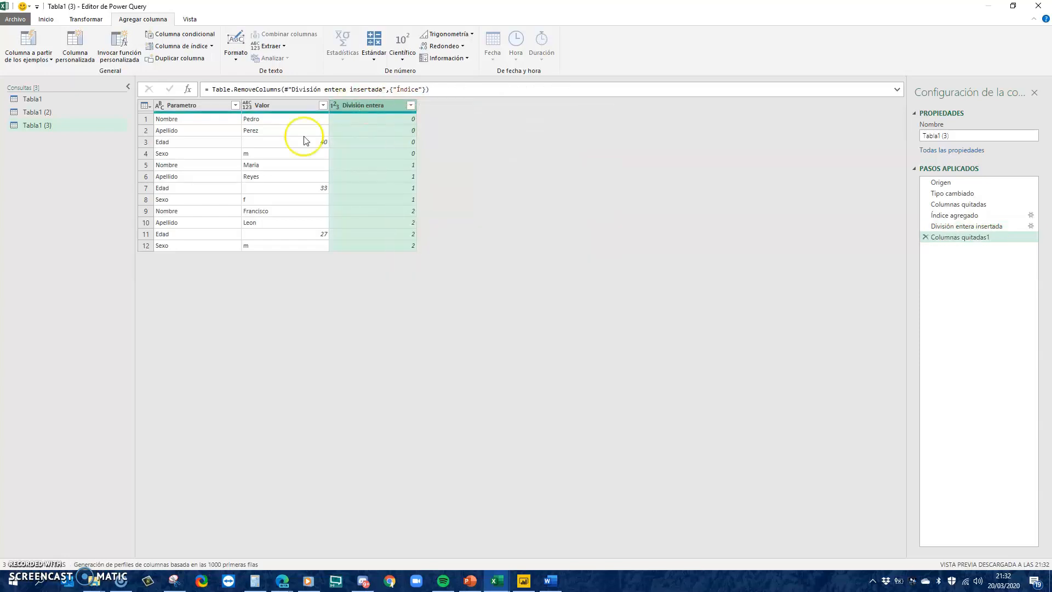
- Pivot the Parametro column of Tabla1 (3) with Valor as the values column and No agregar as the aggregate function
{"action": "left_click", "coordinate": [214, 107]}
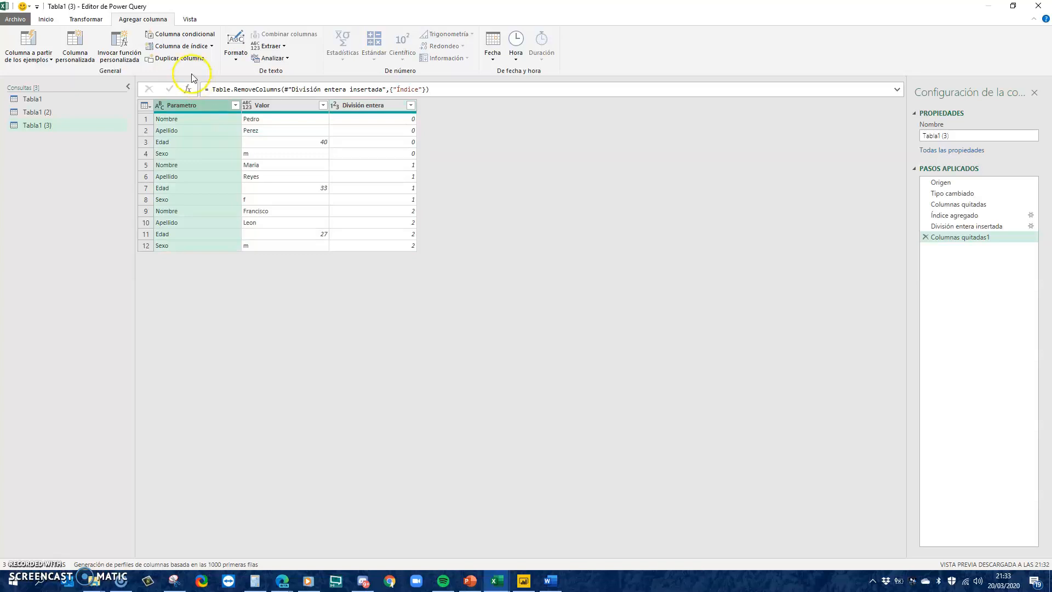
{"action": "left_click", "coordinate": [87, 19]}
{"action": "left_click", "coordinate": [255, 58]}
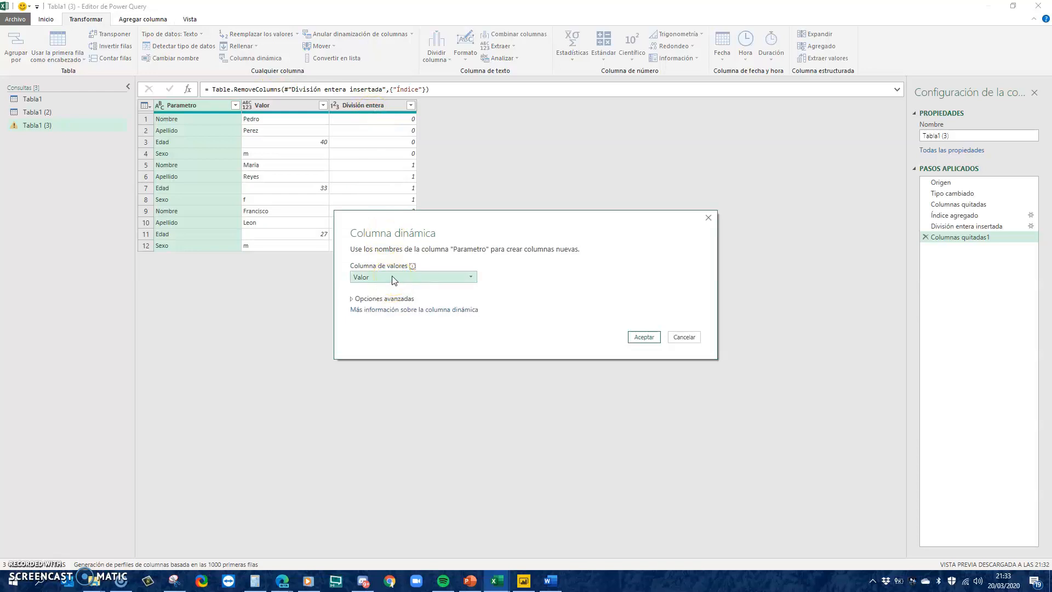
{"action": "left_click", "coordinate": [354, 299]}
{"action": "left_click", "coordinate": [402, 322]}
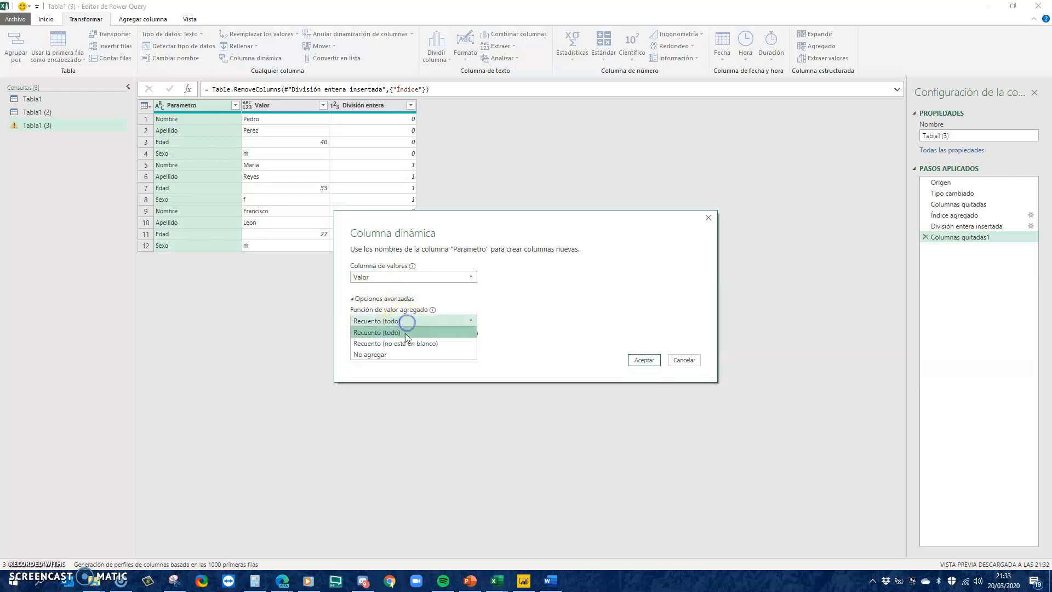
{"action": "left_click", "coordinate": [393, 357]}
{"action": "left_click", "coordinate": [643, 359]}
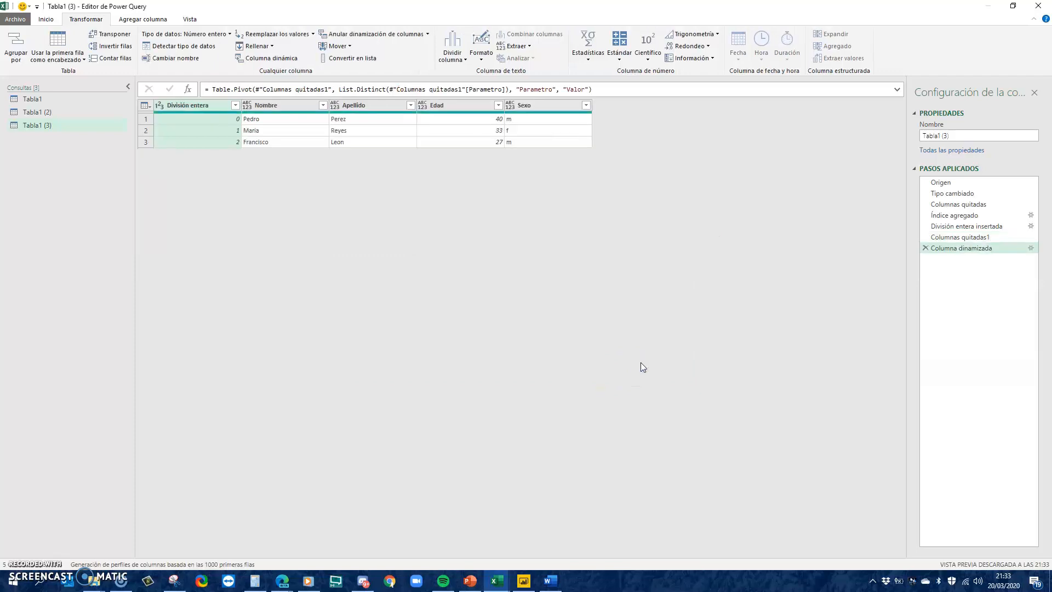
{"action": "left_click", "coordinate": [333, 207]}
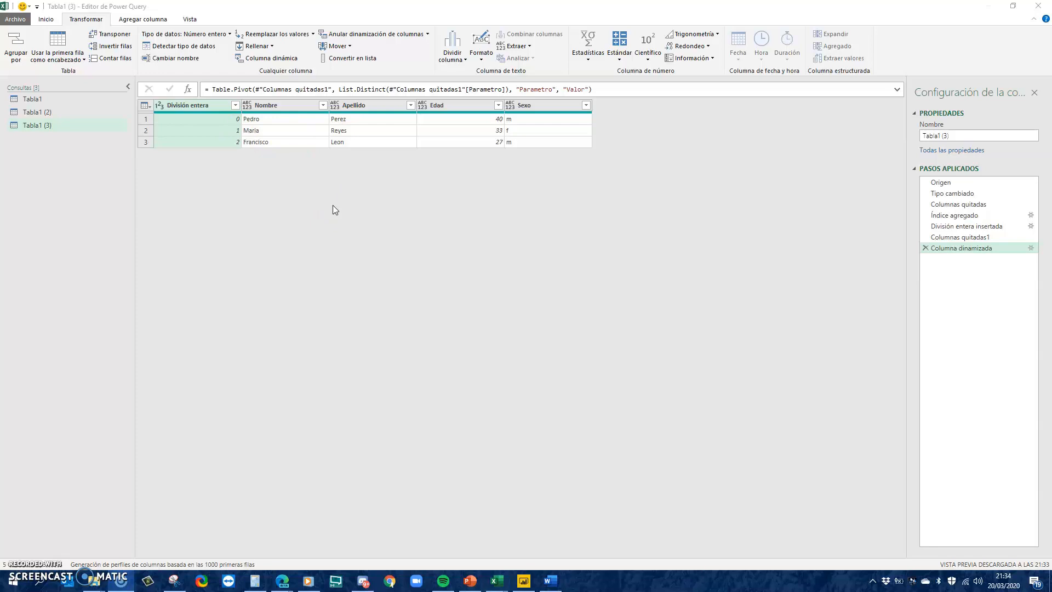
- Change the data type of the Nombre, Apellido and Sexo columns in Tabla1 (3) to Texto
{"action": "left_click", "coordinate": [241, 140]}
{"action": "left_click", "coordinate": [304, 105]}
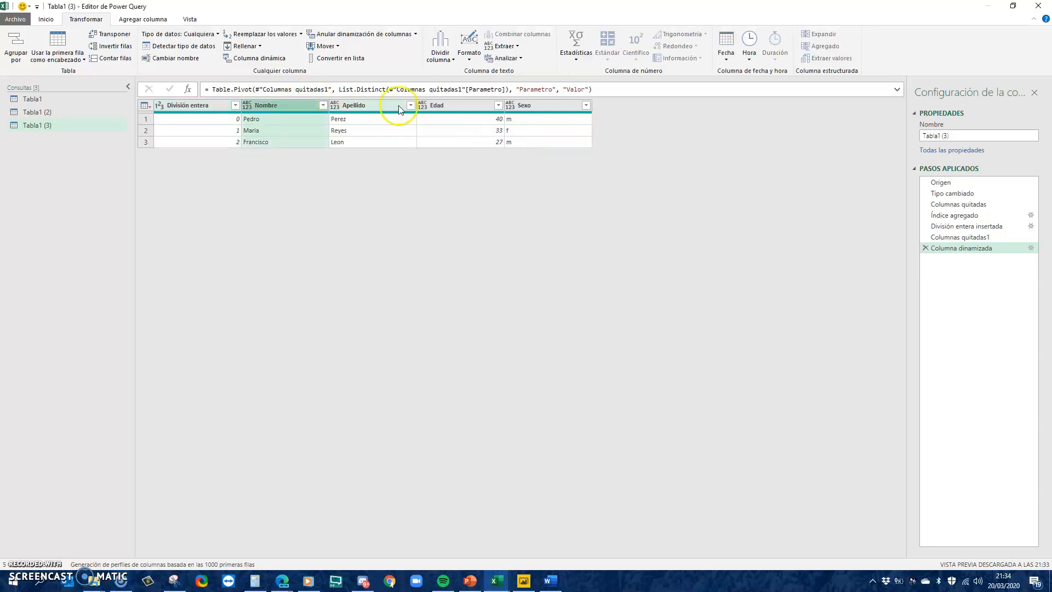
{"action": "left_click", "coordinate": [376, 104], "text": "ctrl"}
{"action": "left_click", "coordinate": [525, 106], "text": "ctrl"}
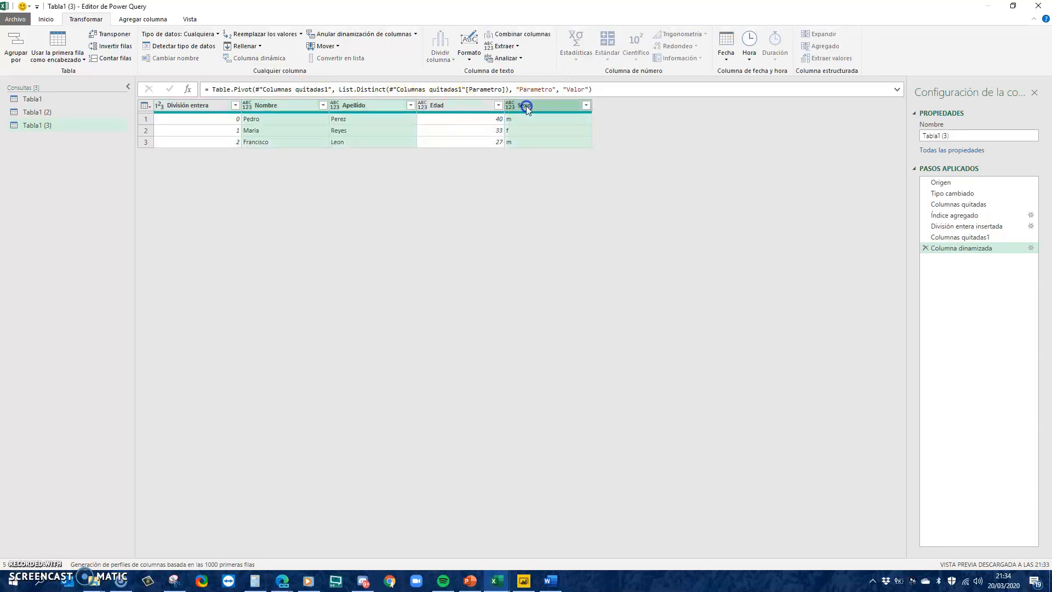
{"action": "right_click", "coordinate": [525, 106]}
{"action": "mouse_move", "coordinate": [622, 226]}
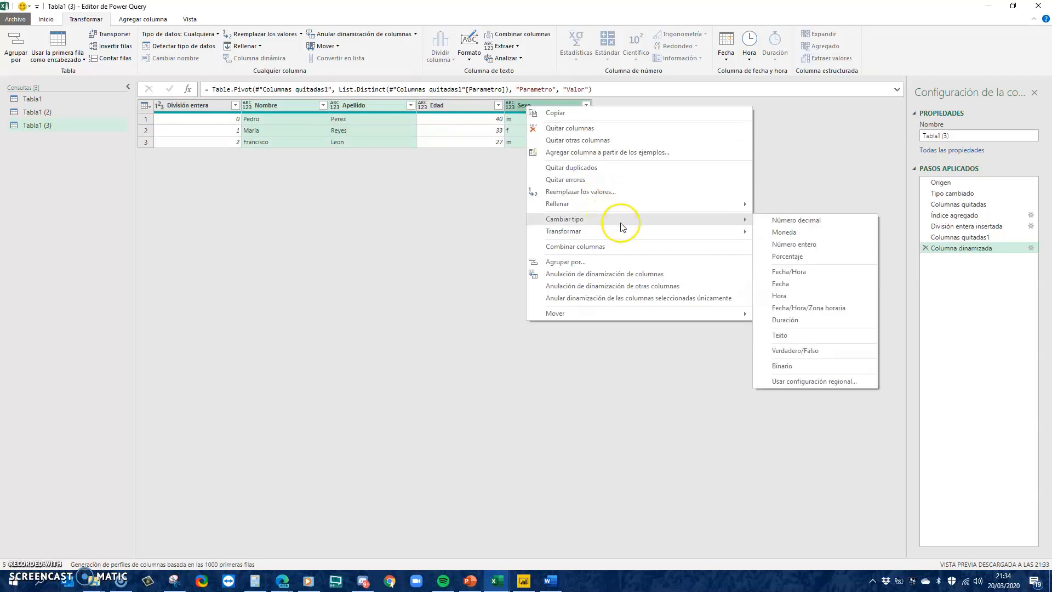
{"action": "left_click", "coordinate": [779, 335]}
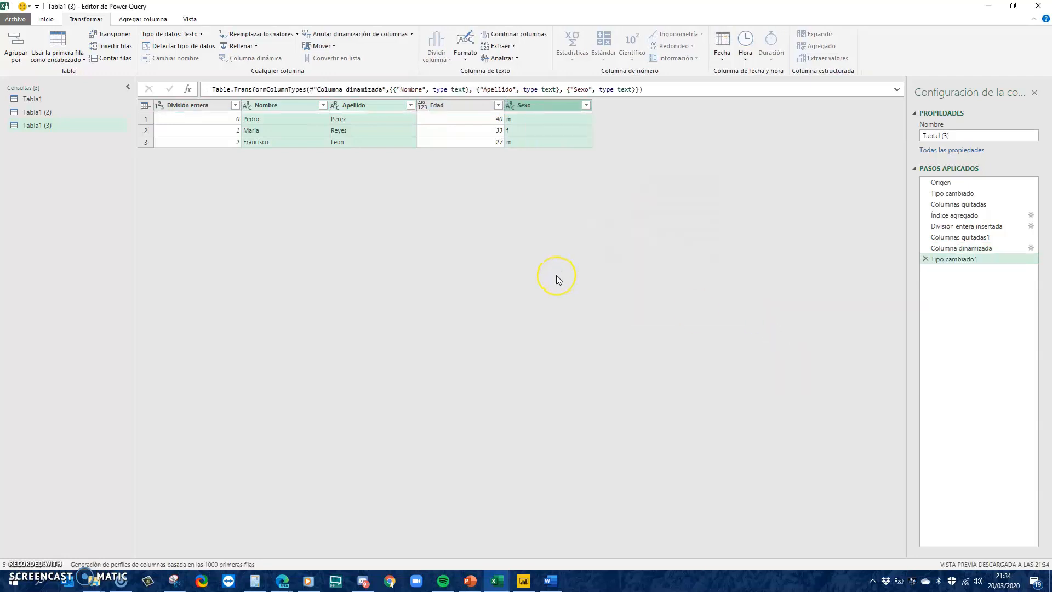
- Change the data type of the Edad column in Tabla1 (3) to Número entero
{"action": "left_click", "coordinate": [435, 107]}
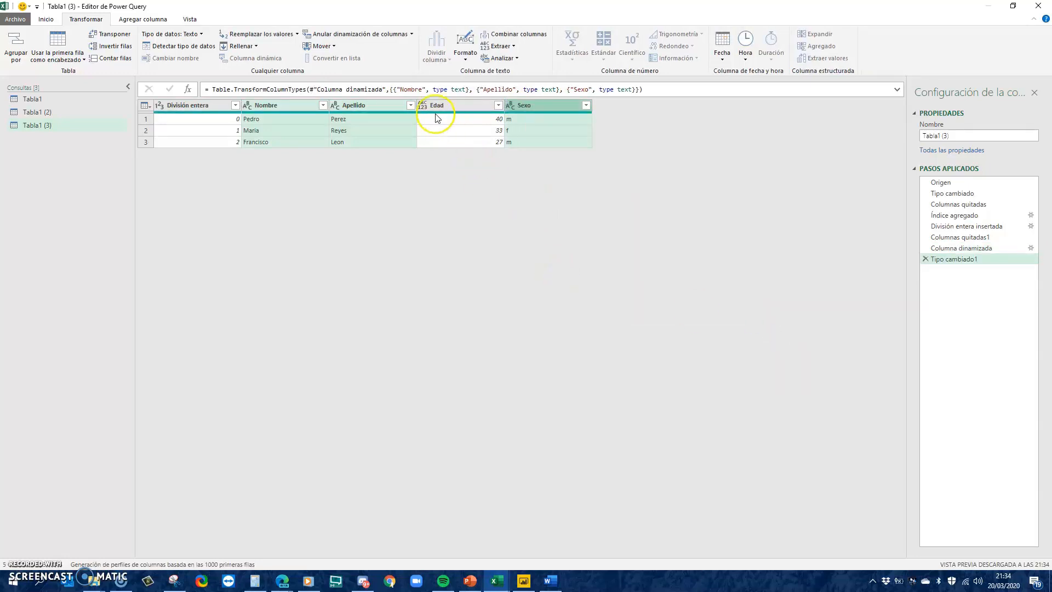
{"action": "left_click", "coordinate": [425, 107]}
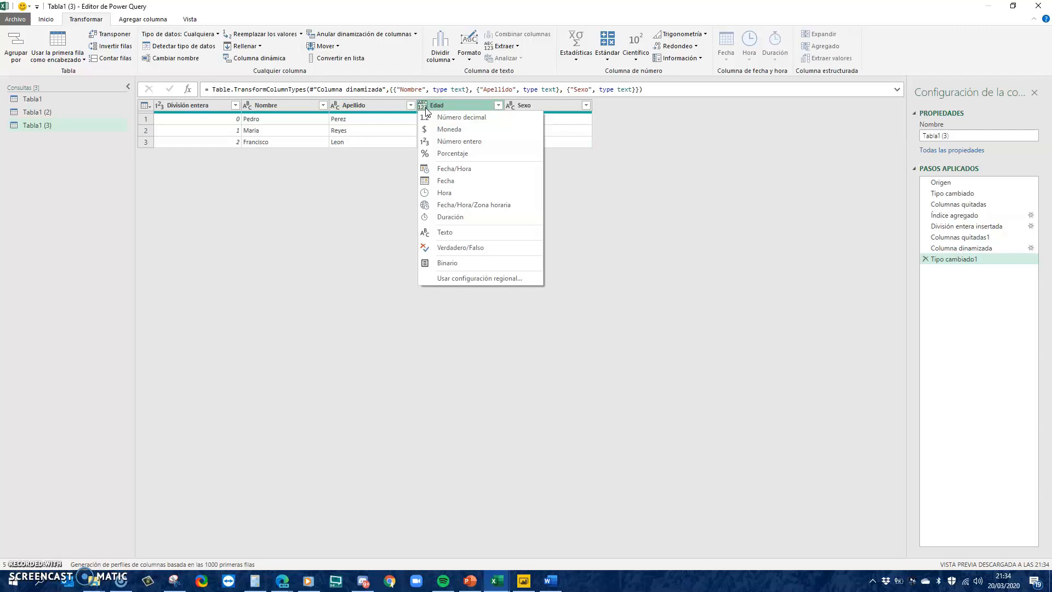
{"action": "left_click", "coordinate": [445, 142]}
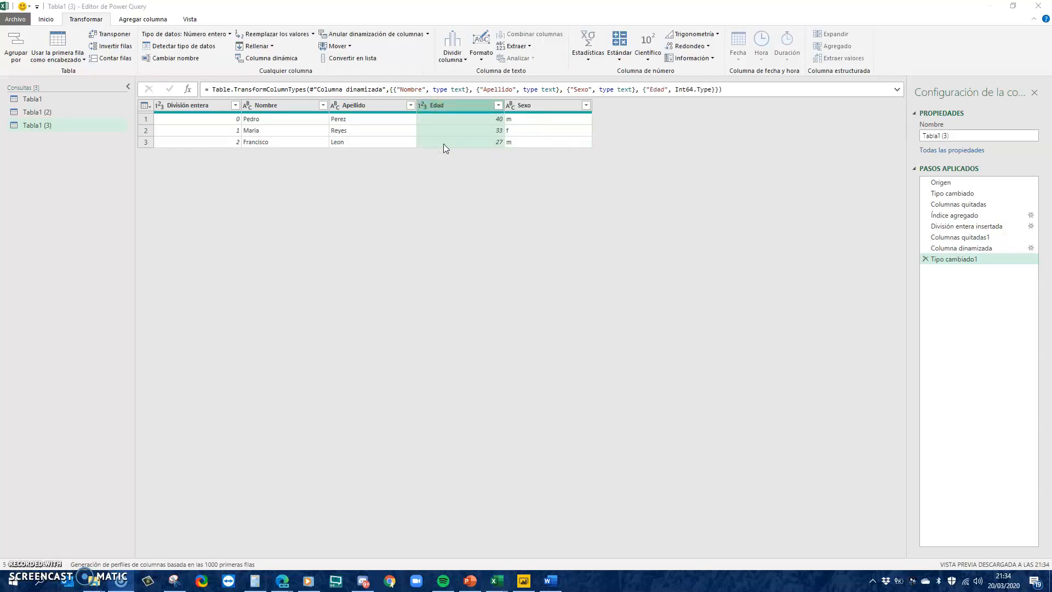
- Compare the pivoted results of the Tabla1, Tabla1 (2) and Tabla1 (3) queries
{"action": "left_click", "coordinate": [68, 102]}
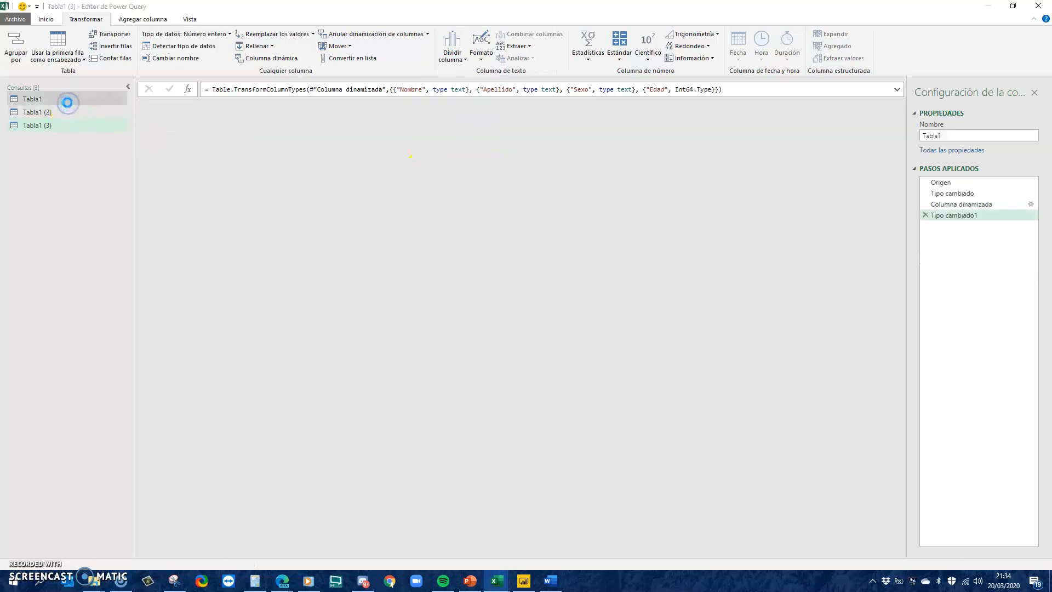
{"action": "left_click", "coordinate": [940, 183]}
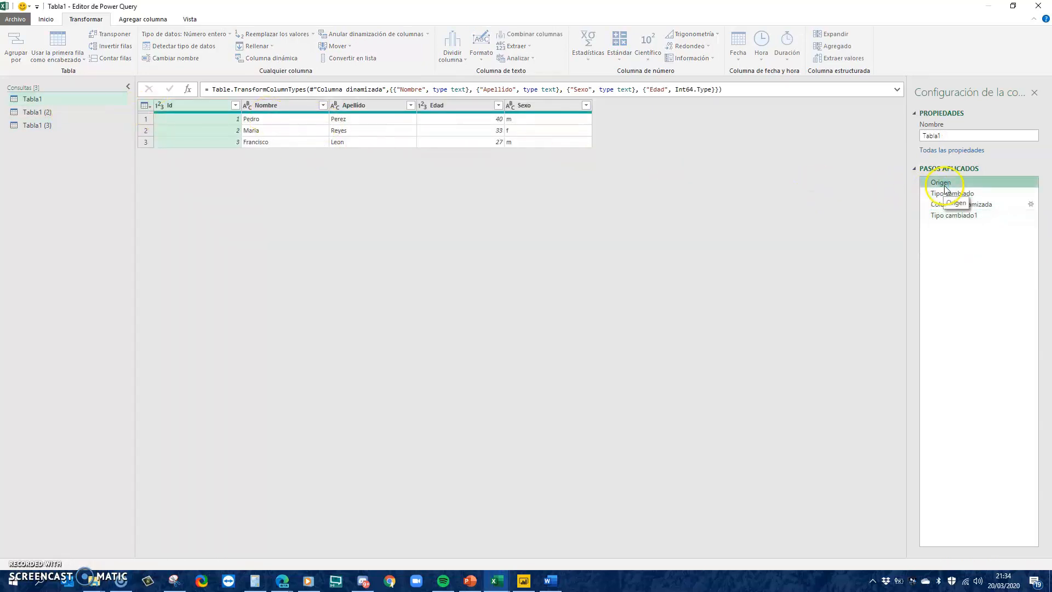
{"action": "left_click", "coordinate": [956, 215]}
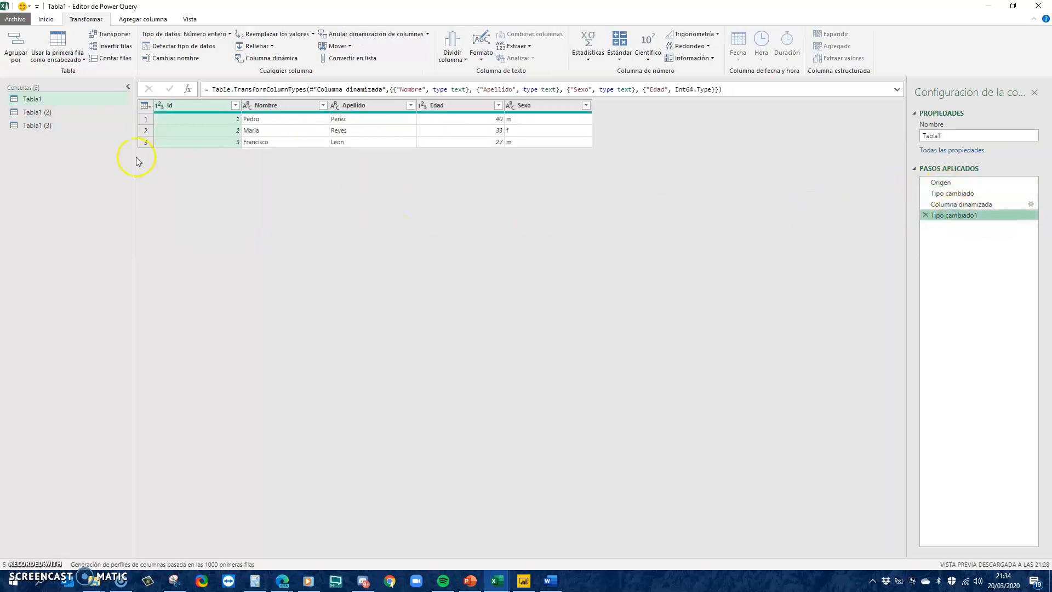
{"action": "left_click", "coordinate": [67, 115]}
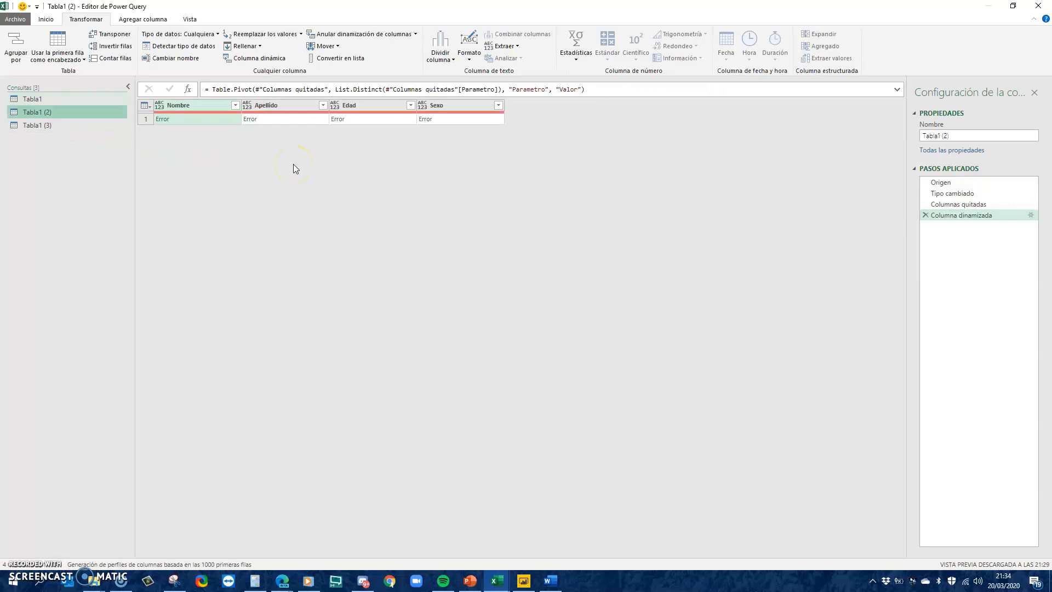
{"action": "left_click", "coordinate": [55, 124]}
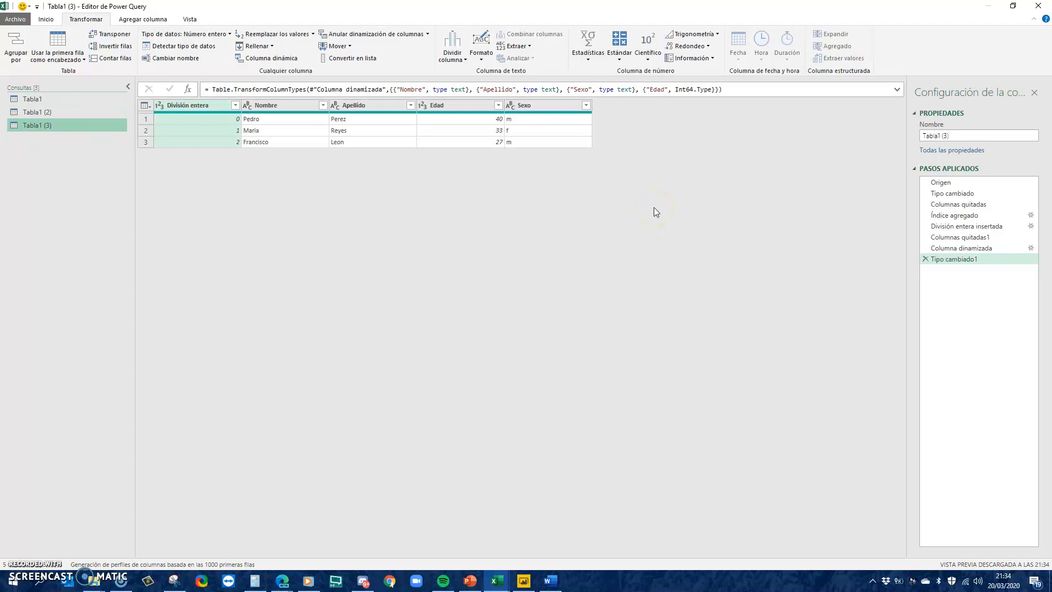
- Close the Power Query editor and load the queries to the workbook as connection only
{"action": "left_click", "coordinate": [32, 98]}
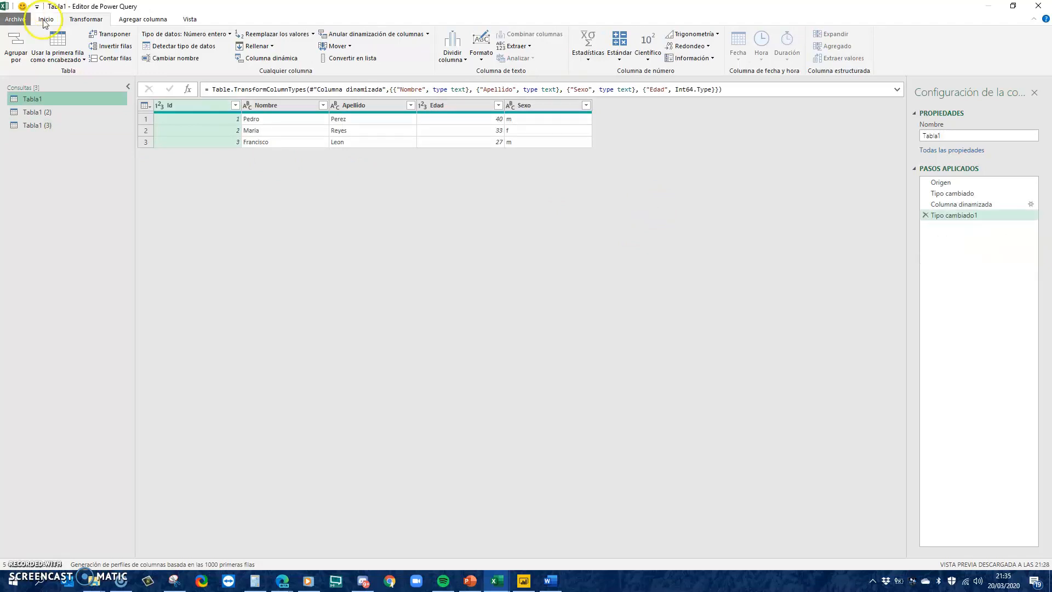
{"action": "left_click", "coordinate": [46, 19]}
{"action": "left_click", "coordinate": [16, 57]}
{"action": "left_click", "coordinate": [34, 72]}
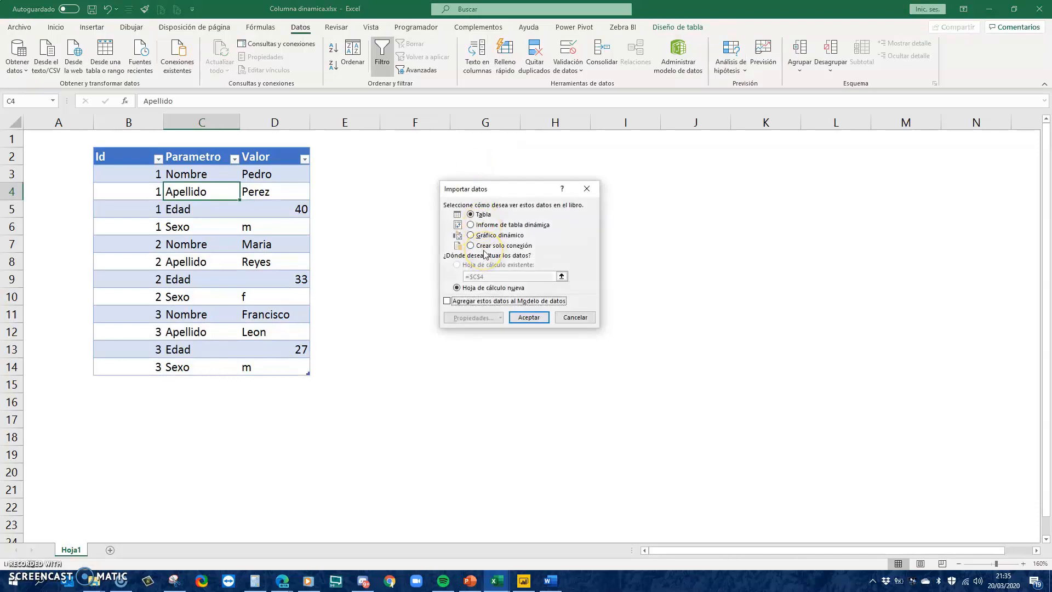
{"action": "left_click", "coordinate": [485, 246]}
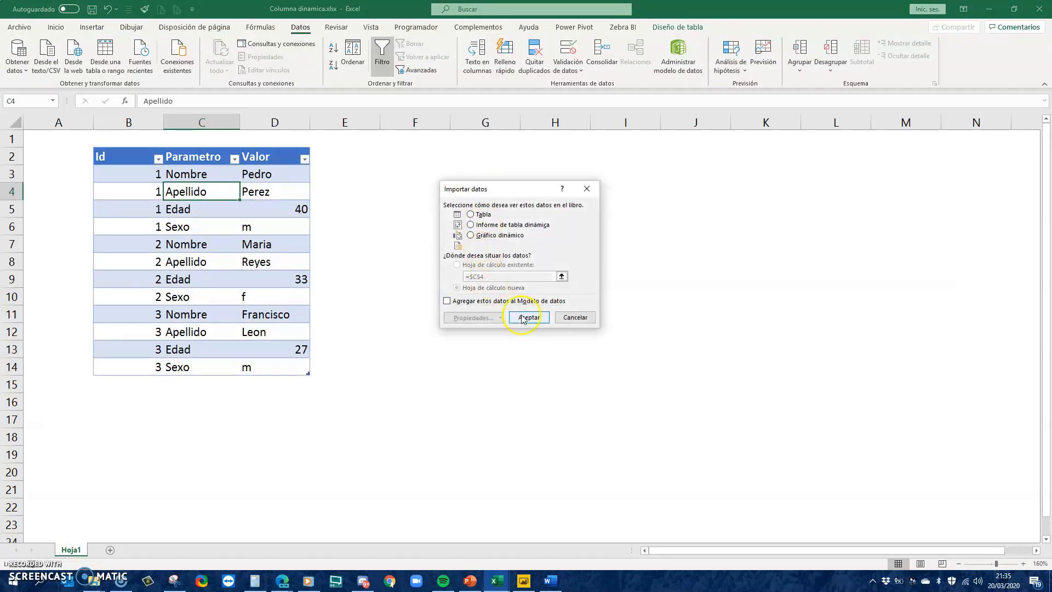
{"action": "left_click", "coordinate": [529, 317]}
- Load the Tabla1 query as a table in the existing worksheet, starting at cell F2 of Hoja1
{"action": "left_click", "coordinate": [937, 193]}
{"action": "right_click", "coordinate": [937, 193]}
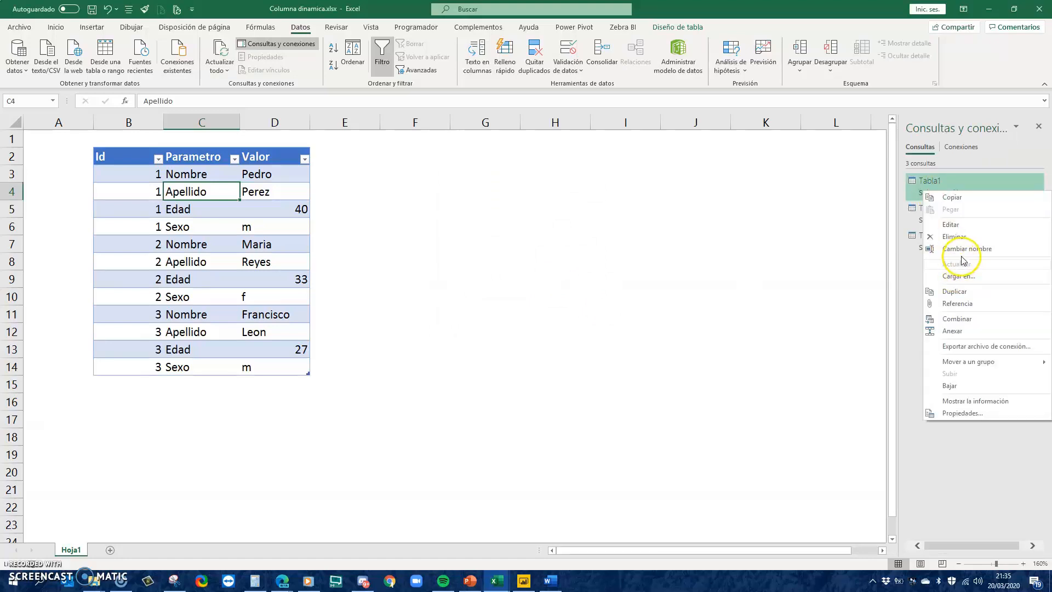
{"action": "left_click", "coordinate": [959, 277]}
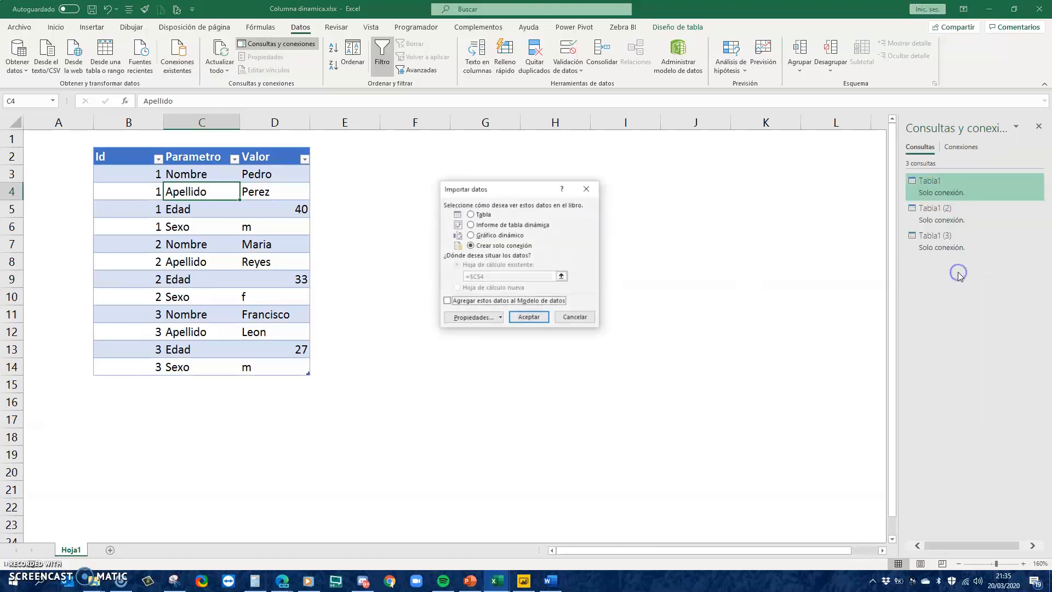
{"action": "left_click", "coordinate": [485, 215]}
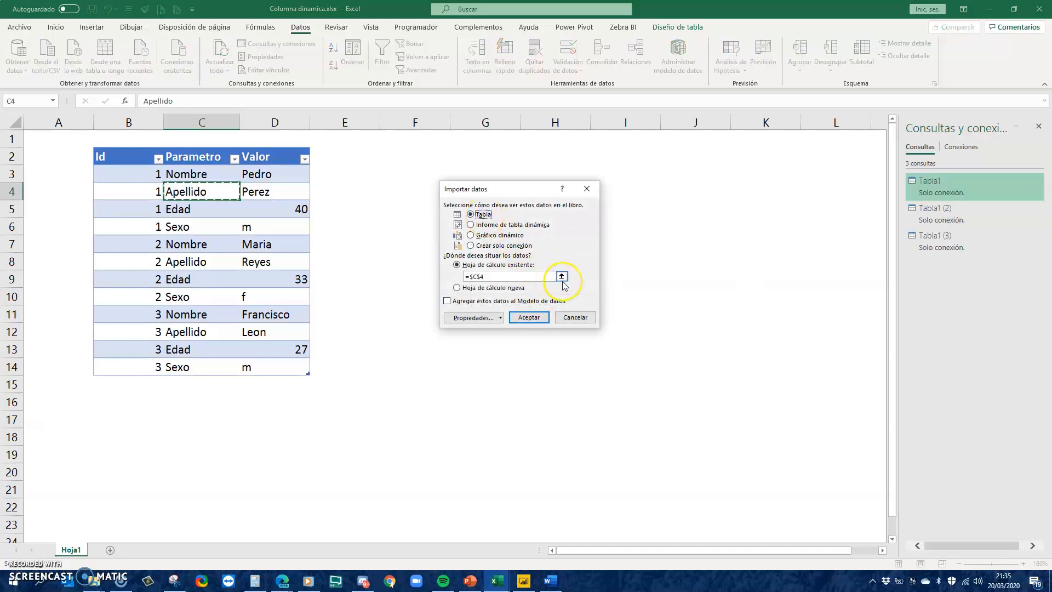
{"action": "left_click", "coordinate": [562, 276]}
{"action": "left_click", "coordinate": [436, 159]}
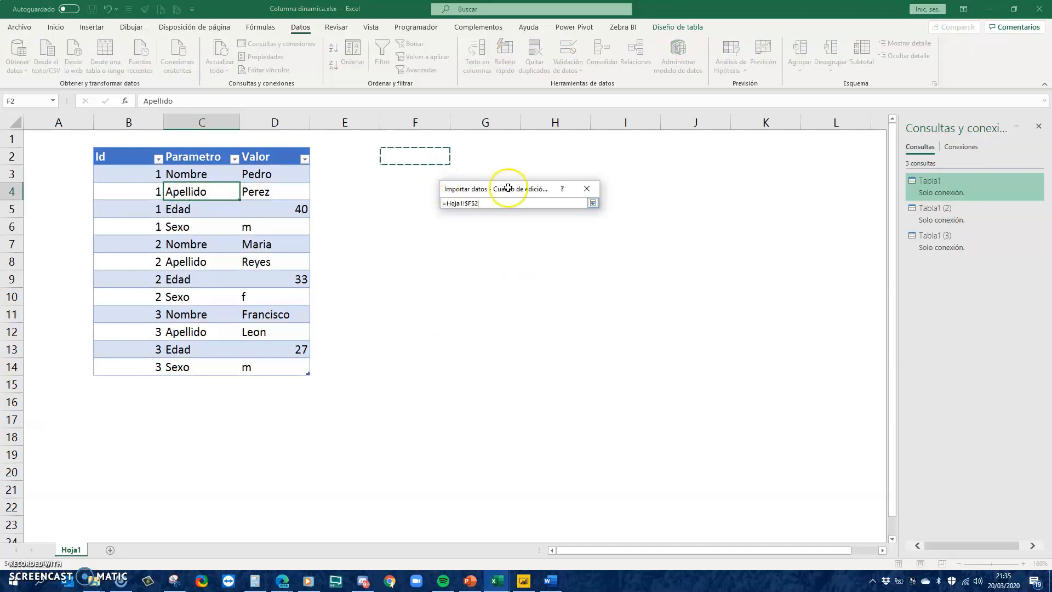
{"action": "left_click", "coordinate": [592, 203]}
{"action": "left_click", "coordinate": [524, 316]}
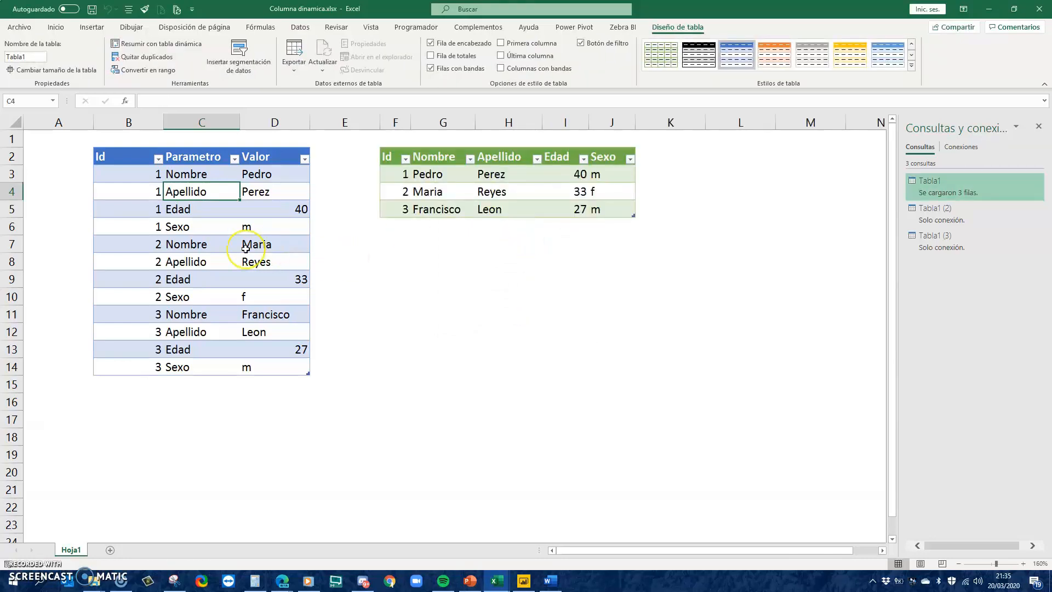
{"action": "left_click", "coordinate": [493, 191]}
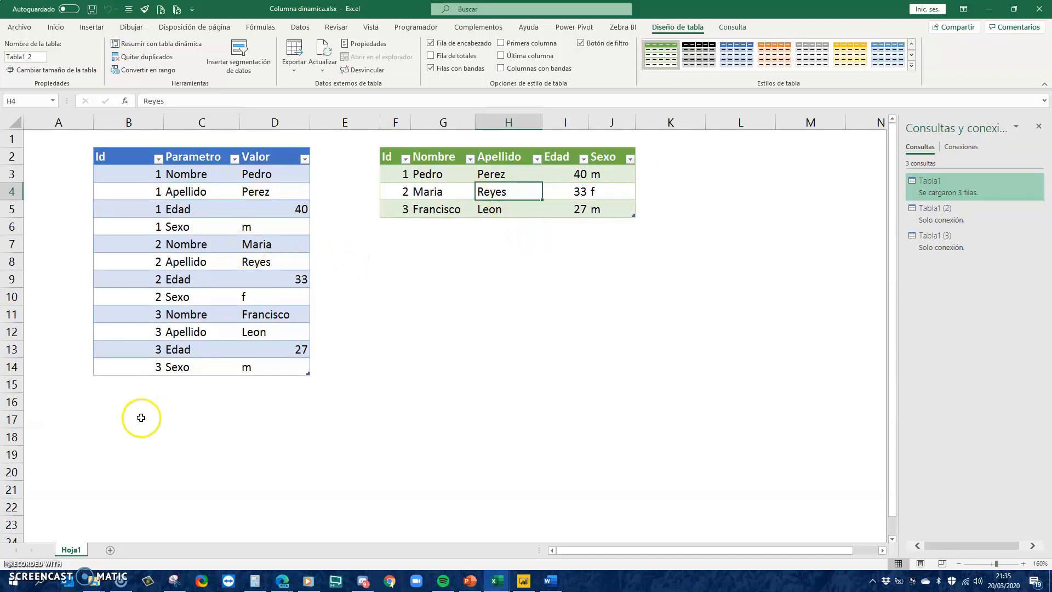
- Extend the source table with four new rows by filling Id 4 in cells B15:B18
{"action": "left_click", "coordinate": [152, 379]}
{"action": "type", "text": "4"}
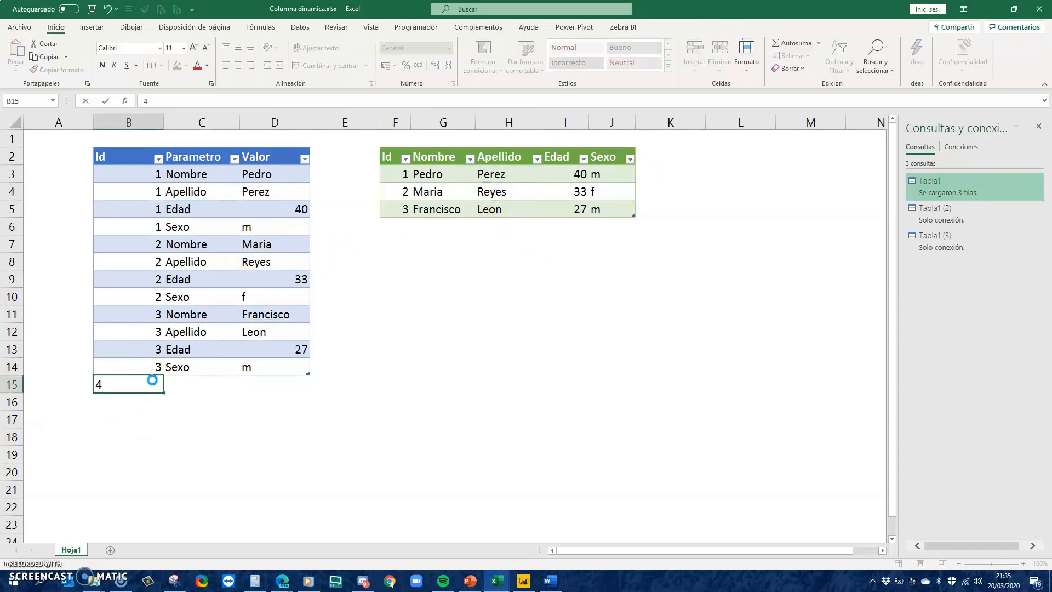
{"action": "key", "text": "Return"}
{"action": "left_click", "coordinate": [153, 379]}
{"action": "key", "text": "ctrl+c"}
{"action": "key", "text": "shift+Down"}
{"action": "key", "text": "shift+Down"}
{"action": "key", "text": "shift+Down"}
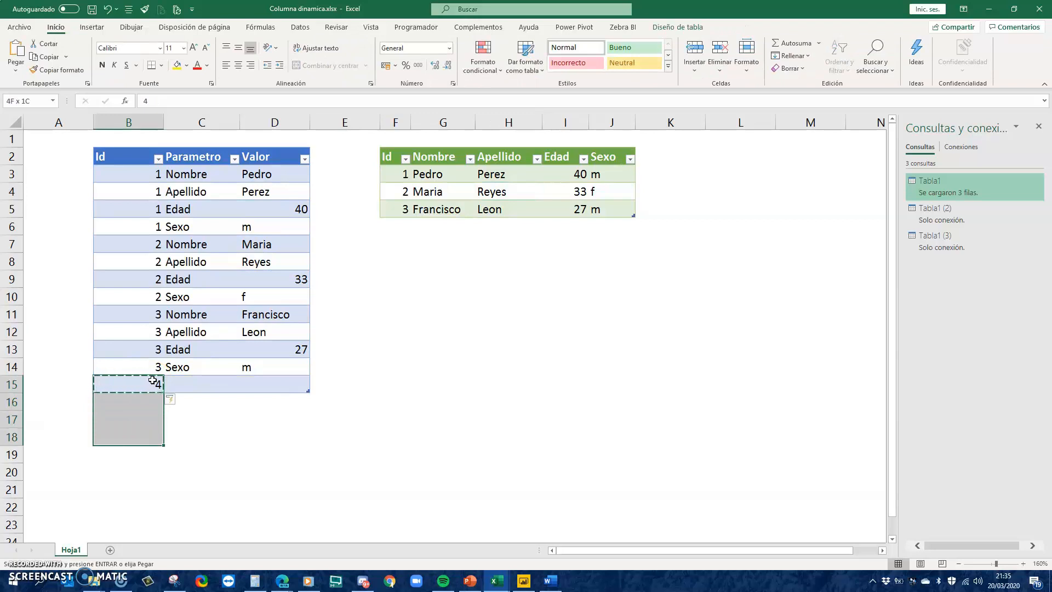
{"action": "key", "text": "ctrl+v"}
- Copy the Nombre, Apellido, Edad and Sexo labels from C11:C14 into the new rows' Parametro cells C15:C18
{"action": "key", "text": "Up"}
{"action": "key", "text": "Up"}
{"action": "key", "text": "Up"}
{"action": "key", "text": "Right"}
{"action": "key", "text": "Up"}
{"action": "key", "text": "Up"}
{"action": "key", "text": "shift+Down"}
{"action": "key", "text": "shift+Down"}
{"action": "key", "text": "shift+Down"}
{"action": "key", "text": "ctrl+c"}
{"action": "key", "text": "Down"}
{"action": "key", "text": "Down"}
{"action": "key", "text": "Down"}
{"action": "key", "text": "Down"}
{"action": "key", "text": "shift+Down"}
{"action": "key", "text": "shift+Down"}
{"action": "key", "text": "shift+Down"}
{"action": "key", "text": "ctrl+v"}
{"action": "key", "text": "Right"}
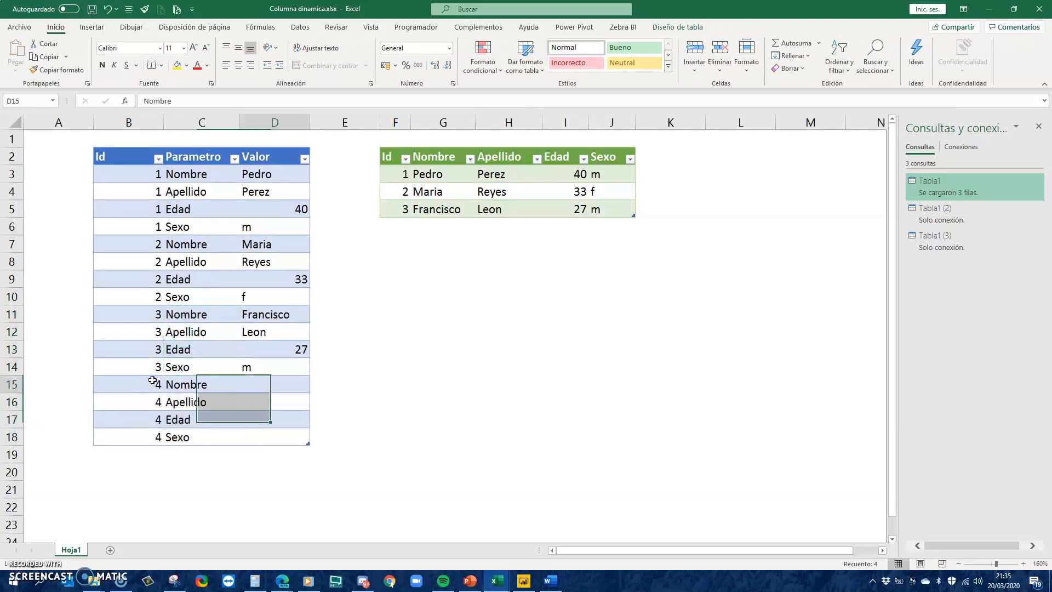
- Fill the Id 4 rows' Valor cells D15:D18 with the person's first name, surname, age 30 and sex m
{"action": "type", "text": "Dey"}
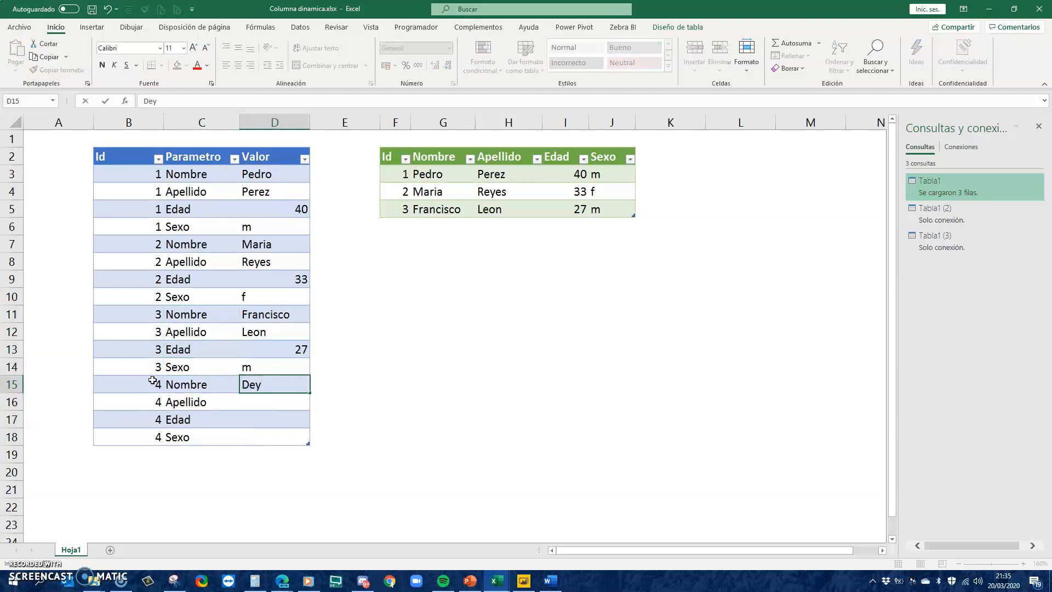
{"action": "key", "text": "Return"}
{"action": "type", "text": "Jer"}
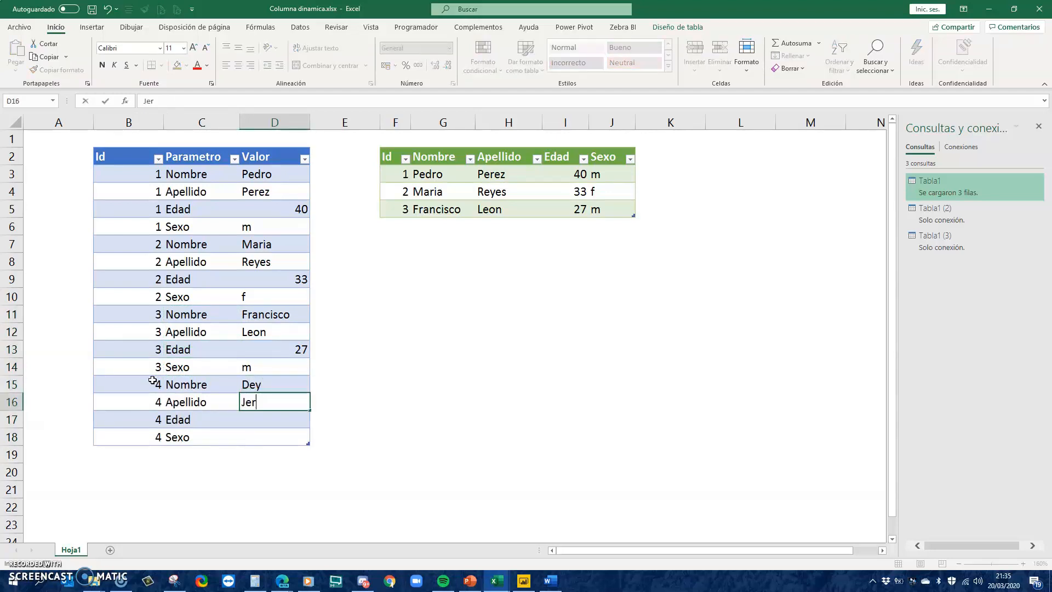
{"action": "key", "text": "Return"}
{"action": "type", "text": "30"}
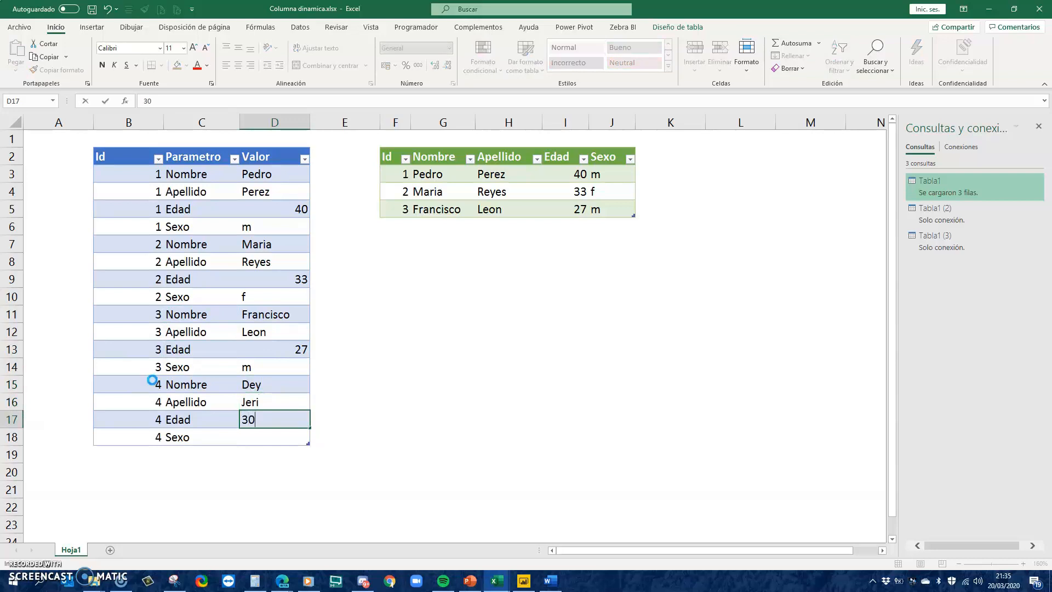
{"action": "key", "text": "Return"}
{"action": "type", "text": "M"}
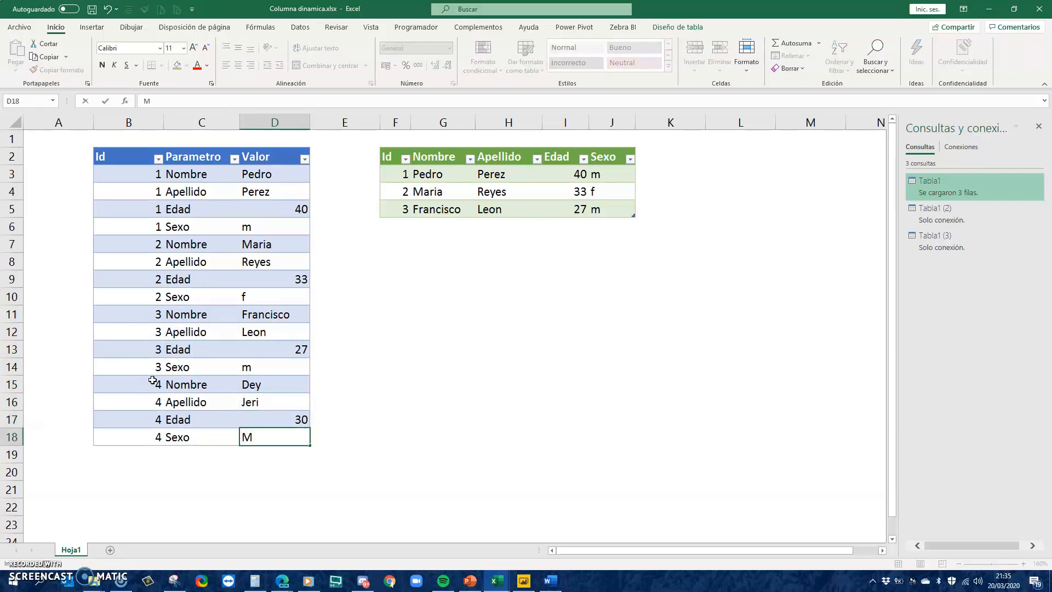
{"action": "key", "text": "BackSpace"}
{"action": "type", "text": "m"}
{"action": "key", "text": "Return"}
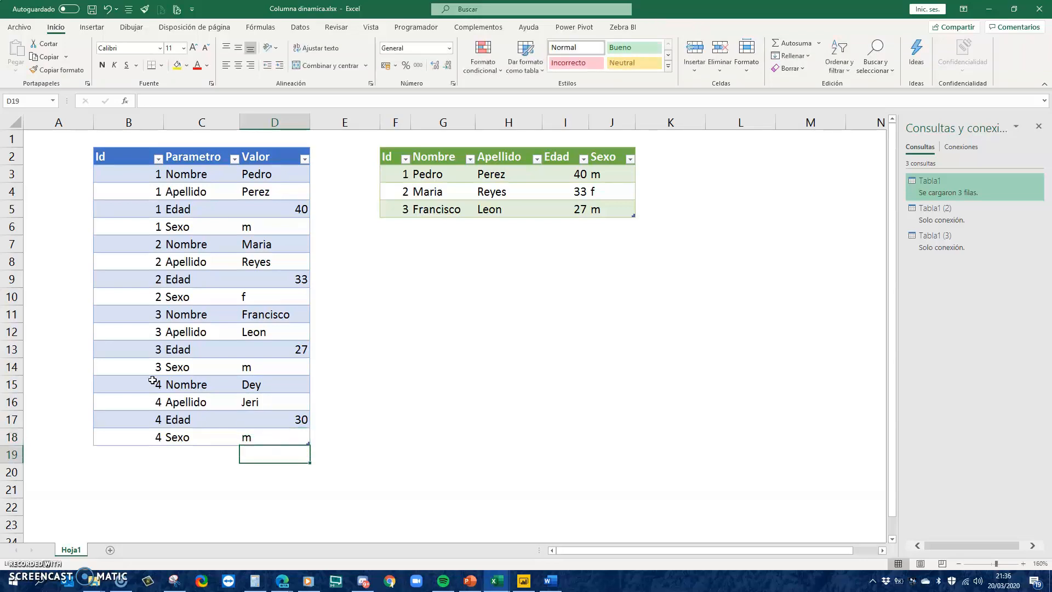
{"action": "key", "text": "Up"}
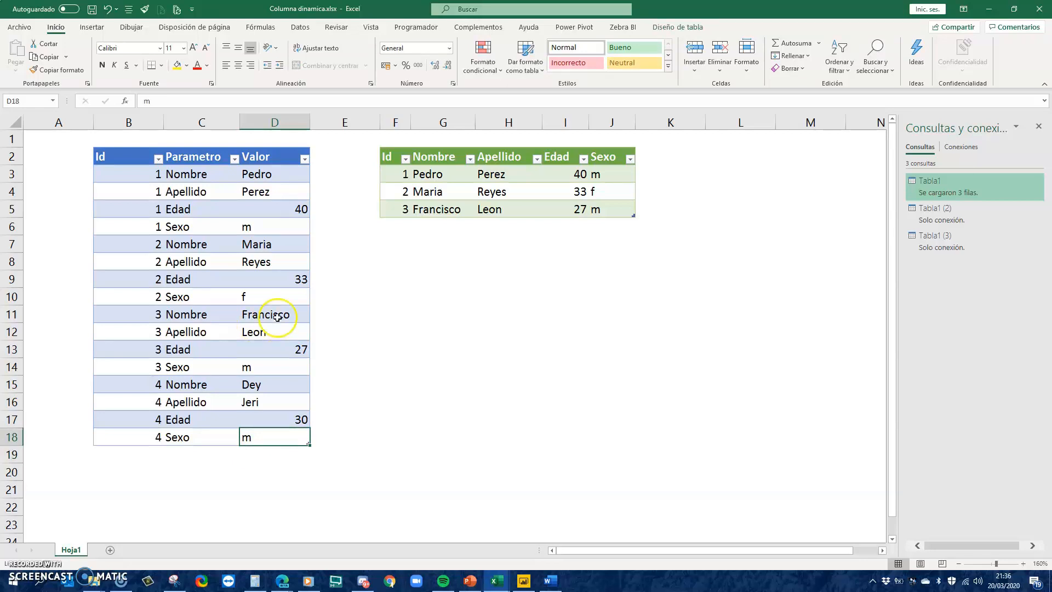
- Refresh the pivoted query table at F2 and check each field of its Id 4 row
{"action": "left_click", "coordinate": [445, 191]}
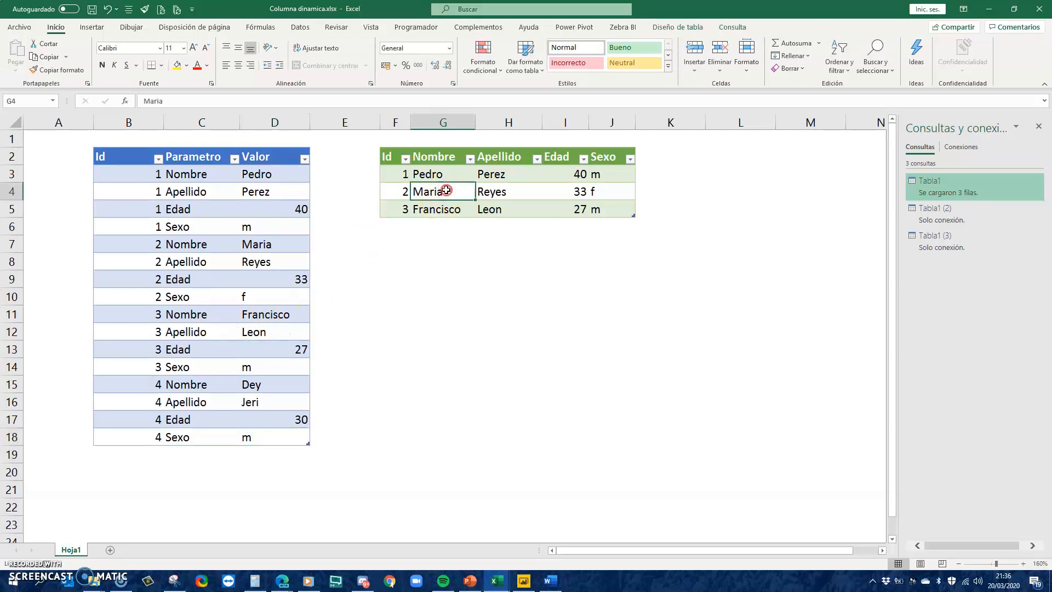
{"action": "right_click", "coordinate": [446, 191]}
{"action": "left_click", "coordinate": [491, 295]}
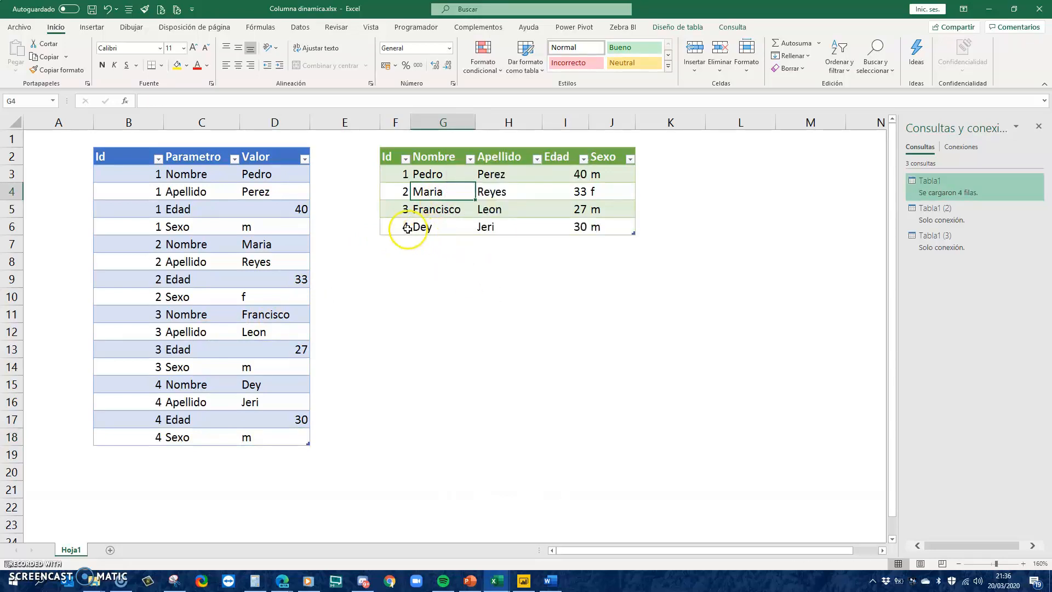
{"action": "left_click", "coordinate": [404, 228]}
{"action": "left_click", "coordinate": [435, 228]}
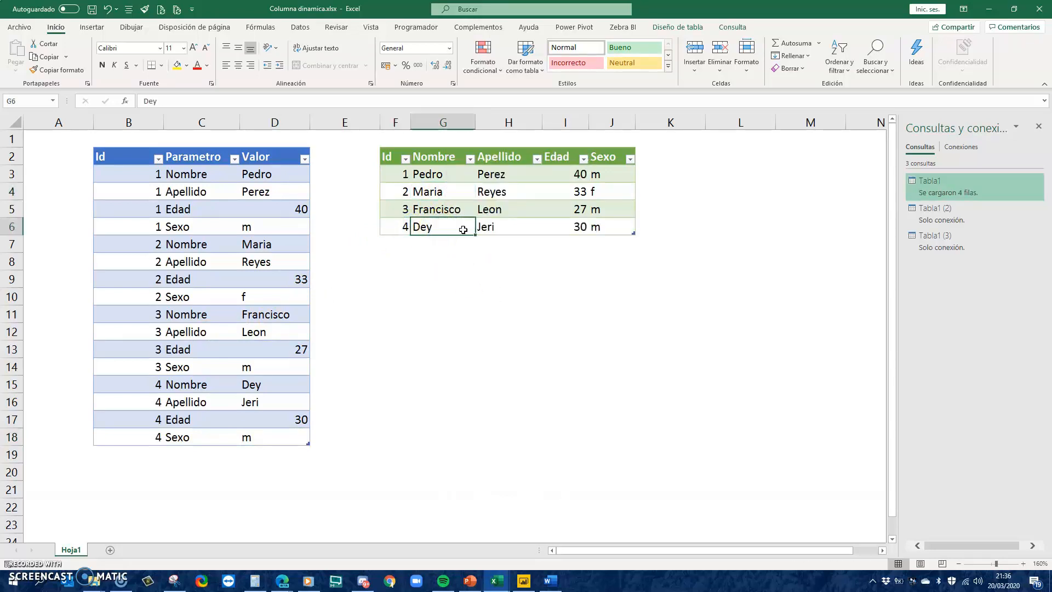
{"action": "left_click", "coordinate": [498, 229]}
{"action": "left_click", "coordinate": [573, 231]}
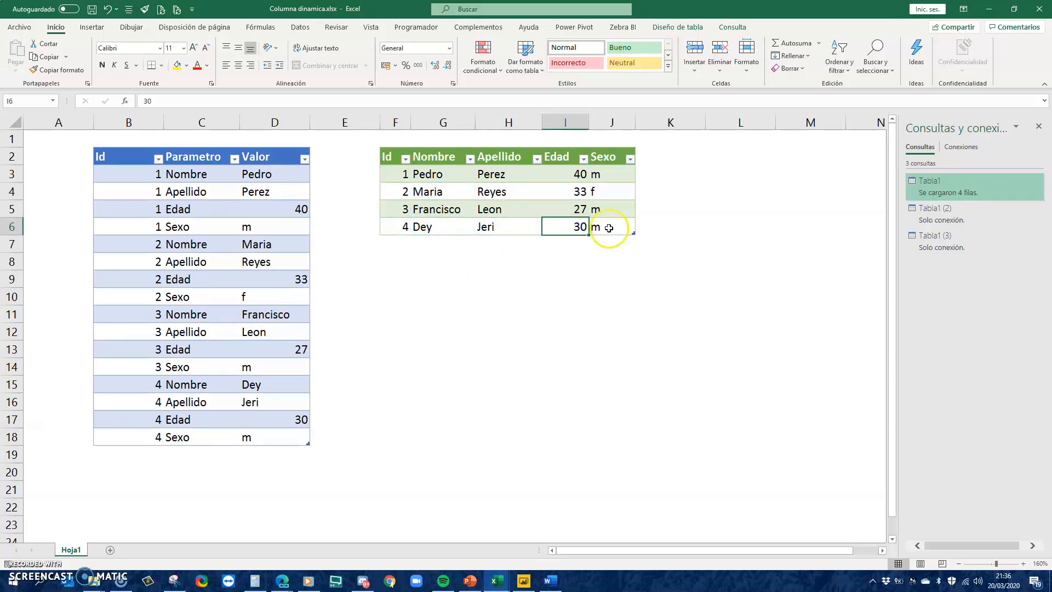
{"action": "left_click", "coordinate": [607, 227]}
{"action": "key", "text": "alt+p"}
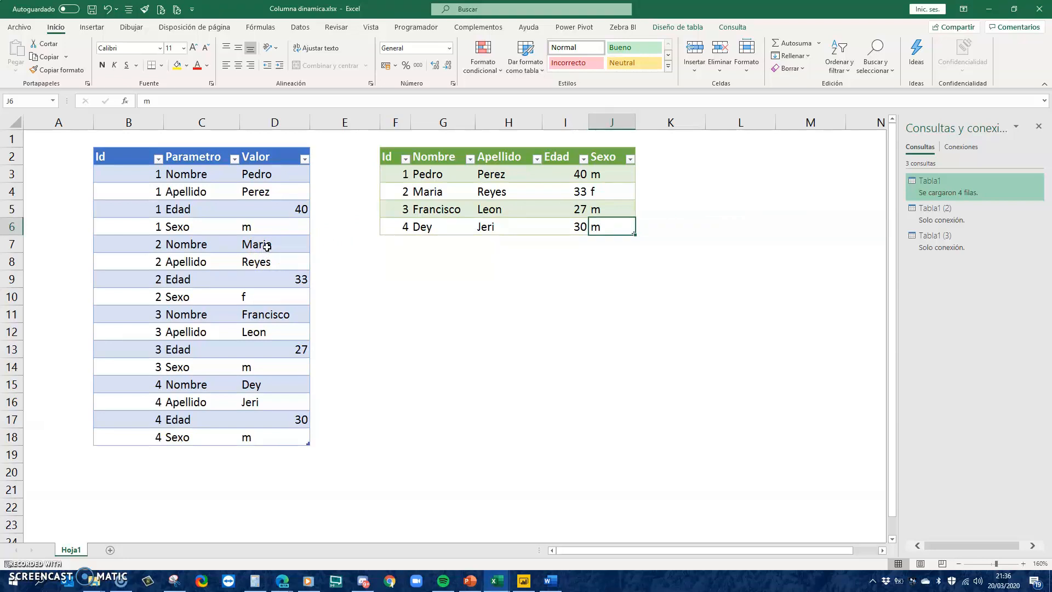
{"action": "left_click", "coordinate": [445, 171]}
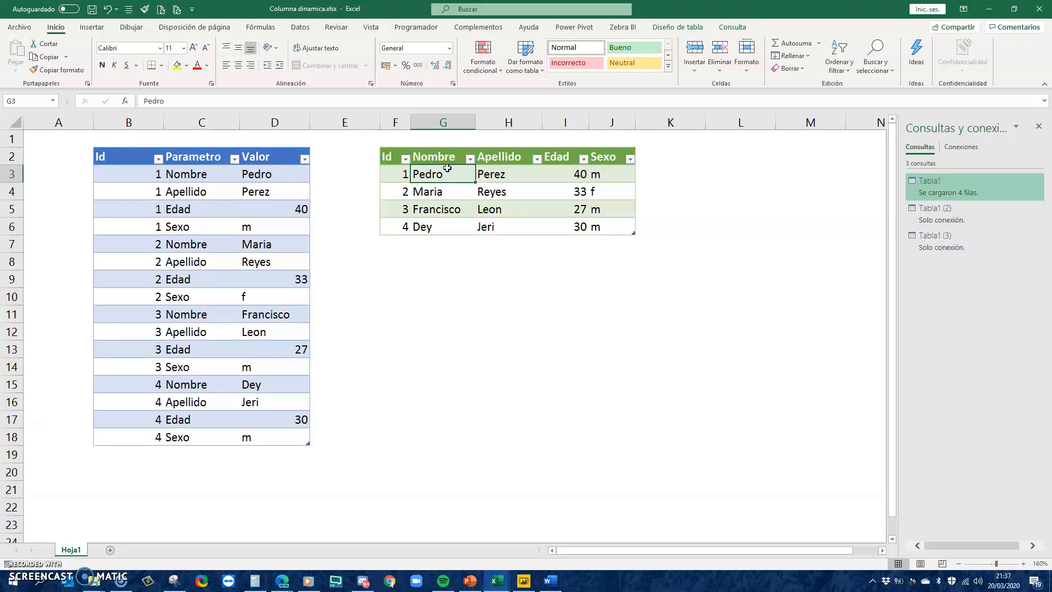
{"action": "key", "text": "alt+p"}
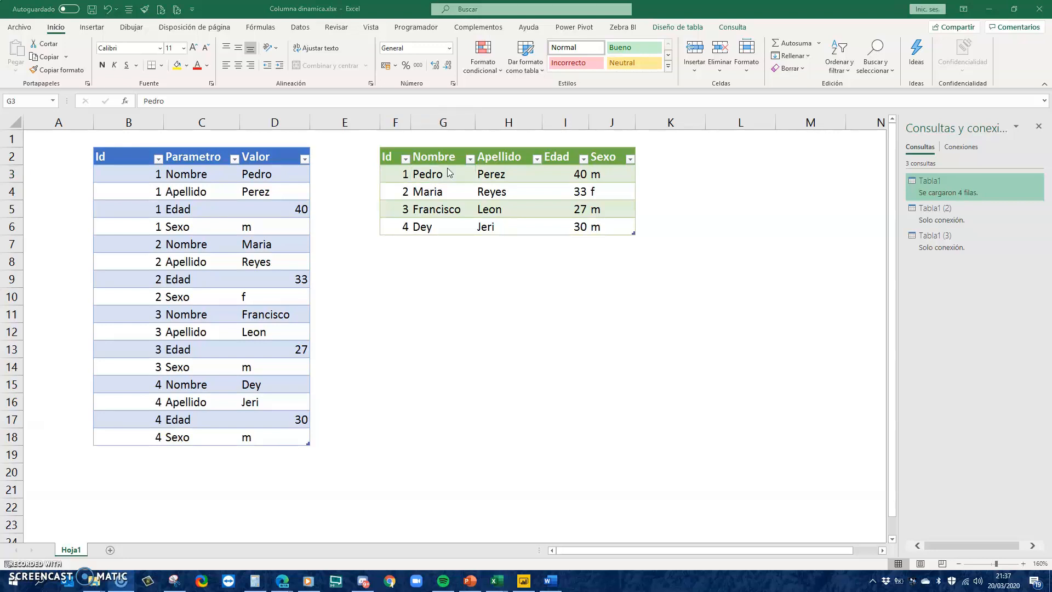